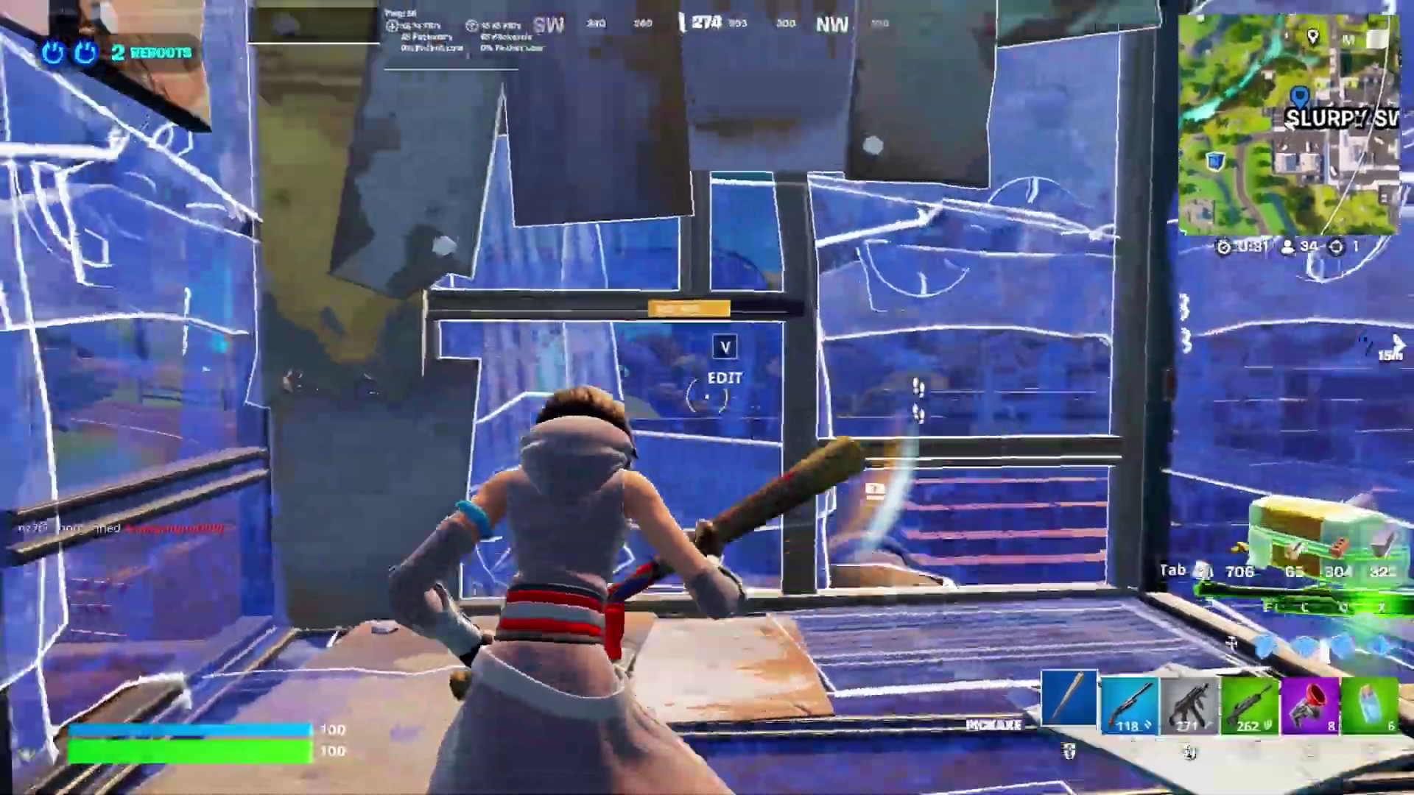
Step: Ramp up over the curved roof and gun down the street enemy with shotgun, SMG and rifle
key("w")
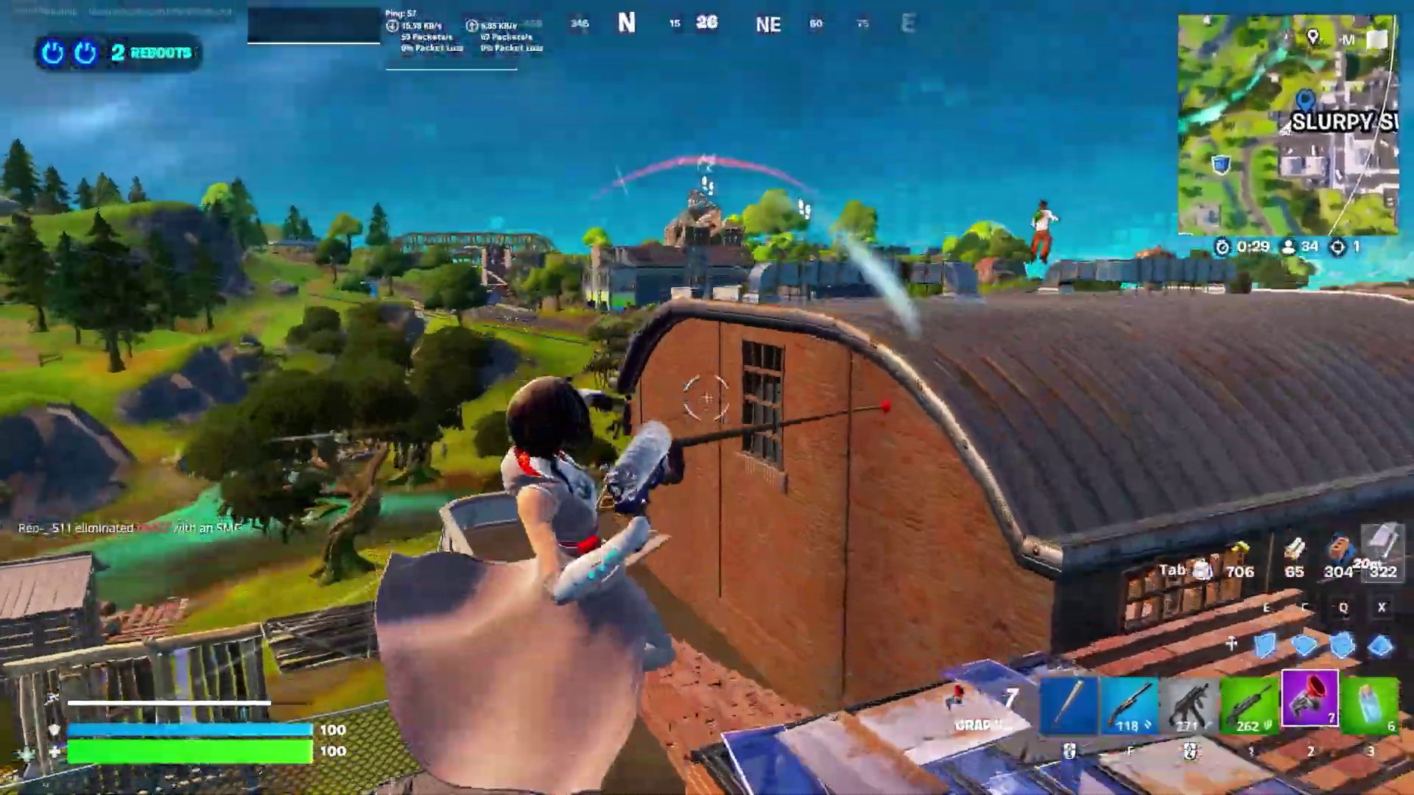
key("F2")
key("f")
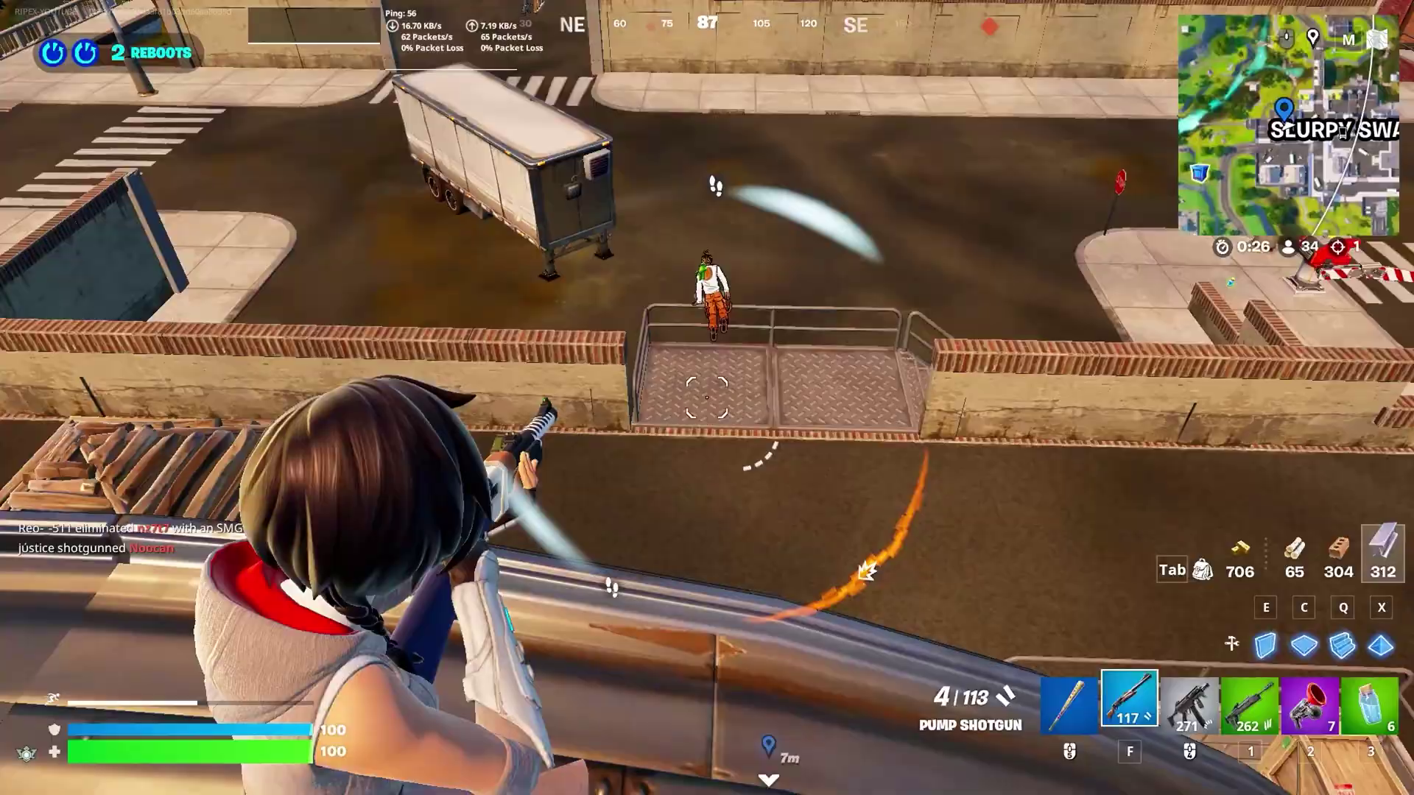
left_click(707, 398)
scroll(707, 398, "down", 1)
left_click(707, 398)
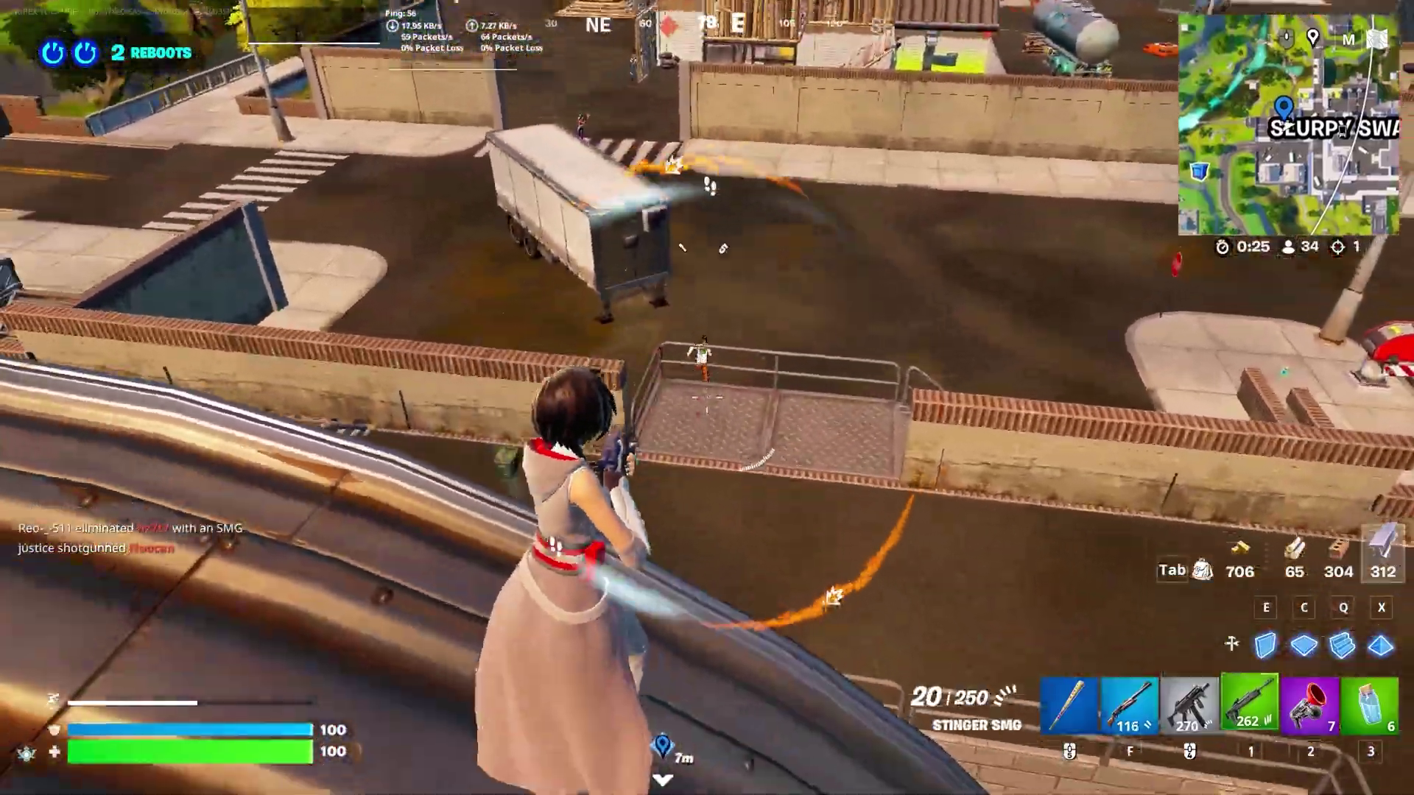
key("1")
left_click(707, 398)
Step: Wall in with cover pieces and re-equip the Pump Shotgun
key("e")
left_click(707, 398)
left_click(707, 397)
key("f")
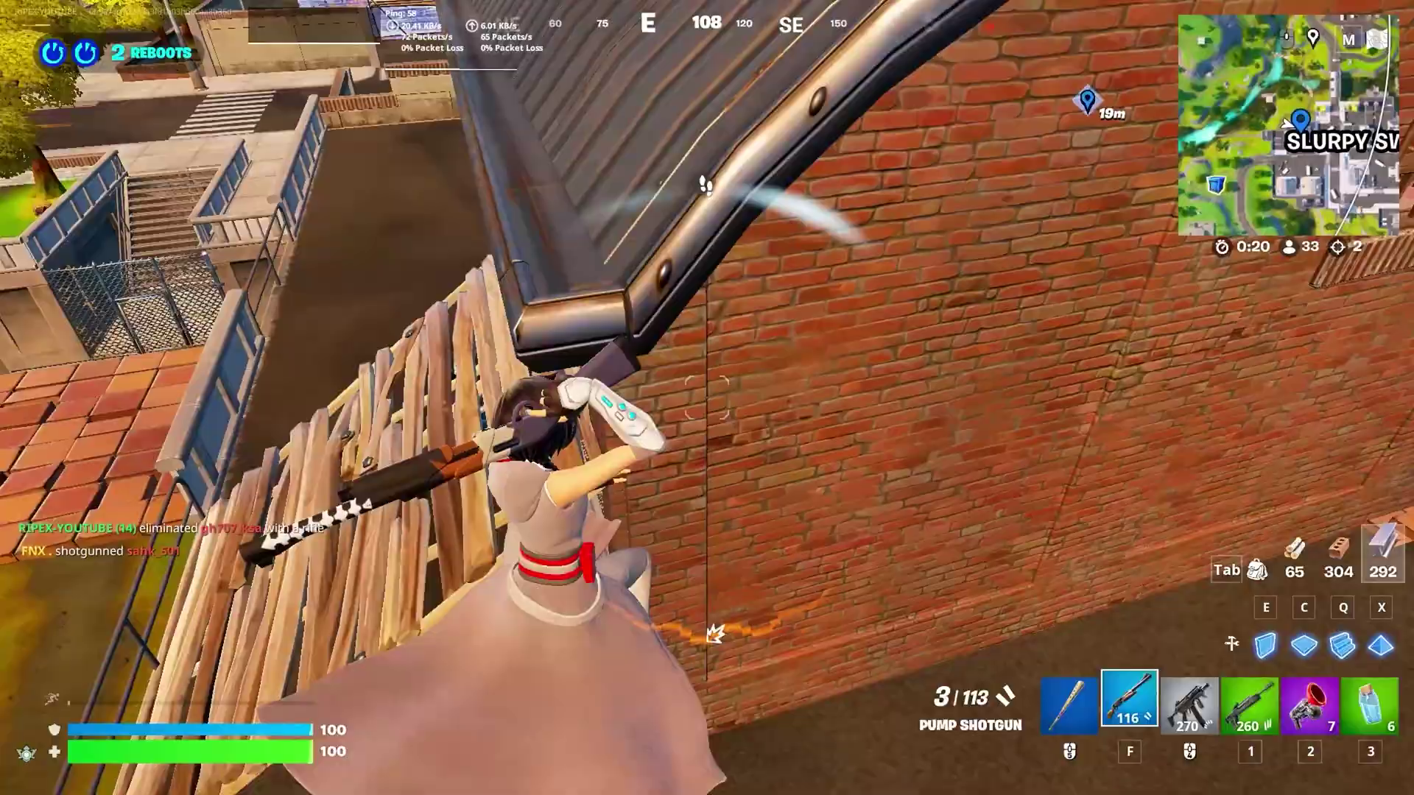
Step: Run off the rooftop into the alley, place two build pieces, and re-equip the Pump Shotgun
key("r")
key("e")
left_click(707, 398)
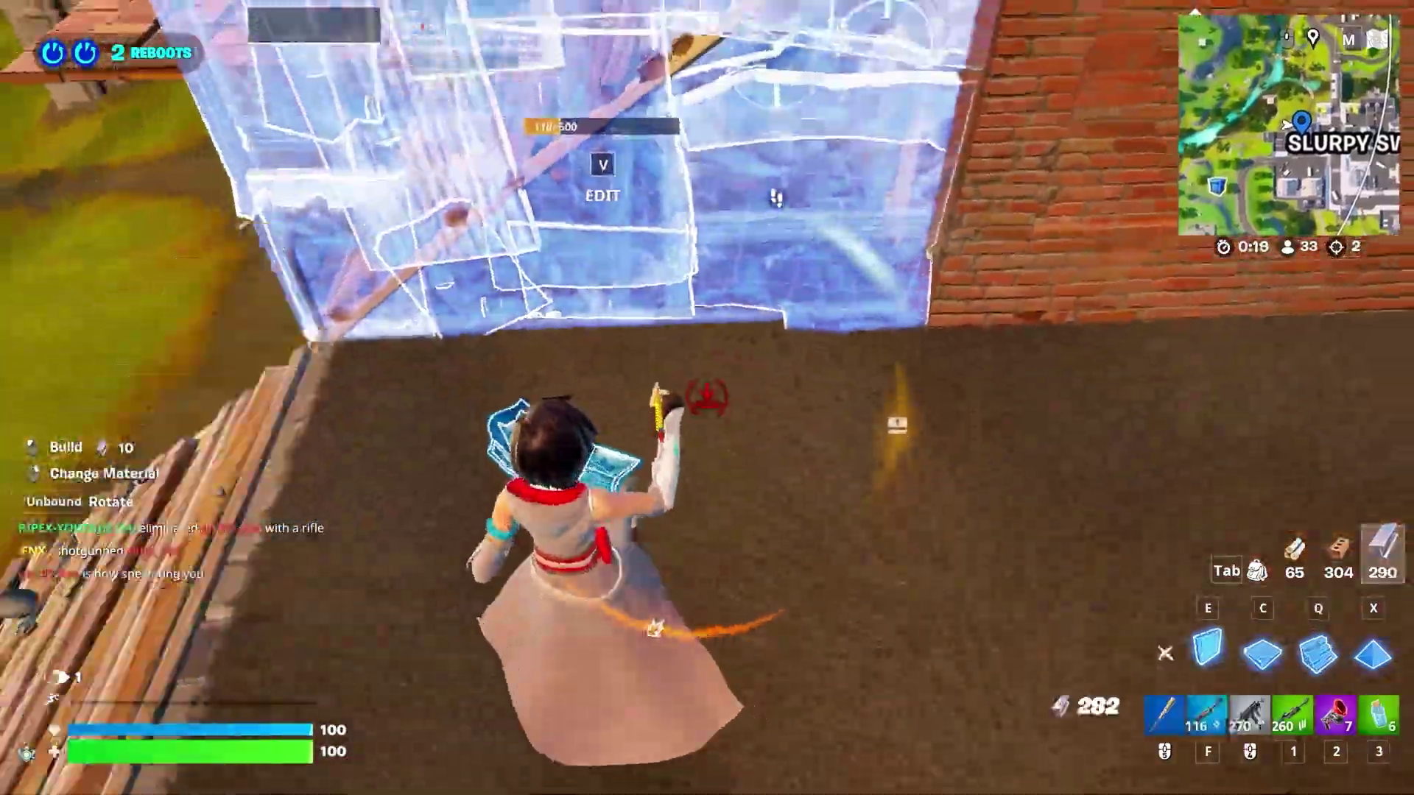
left_click(707, 397)
key("f")
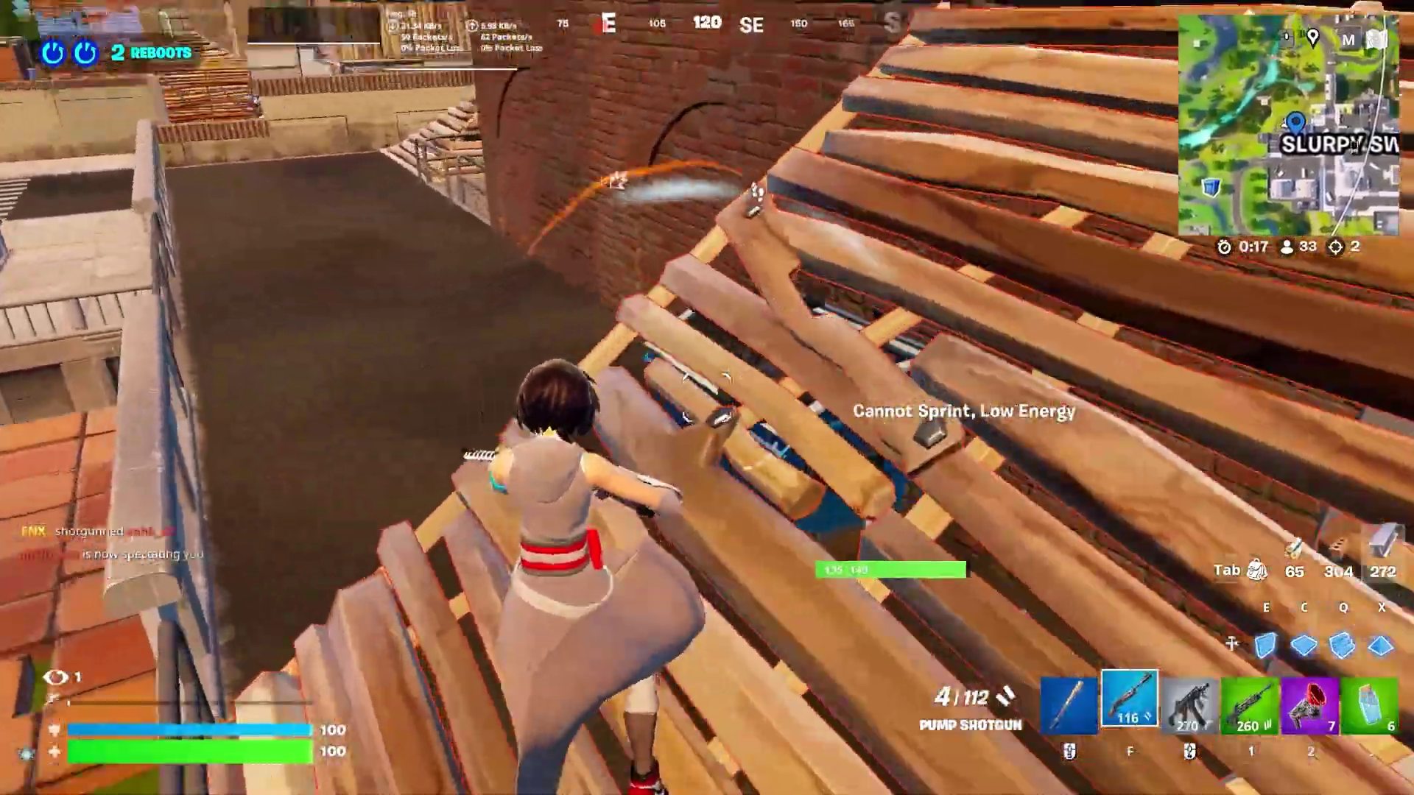
Step: Equip the Pump Shotgun, then open the Windows Temp folder from the Run box
key("e")
key("f")
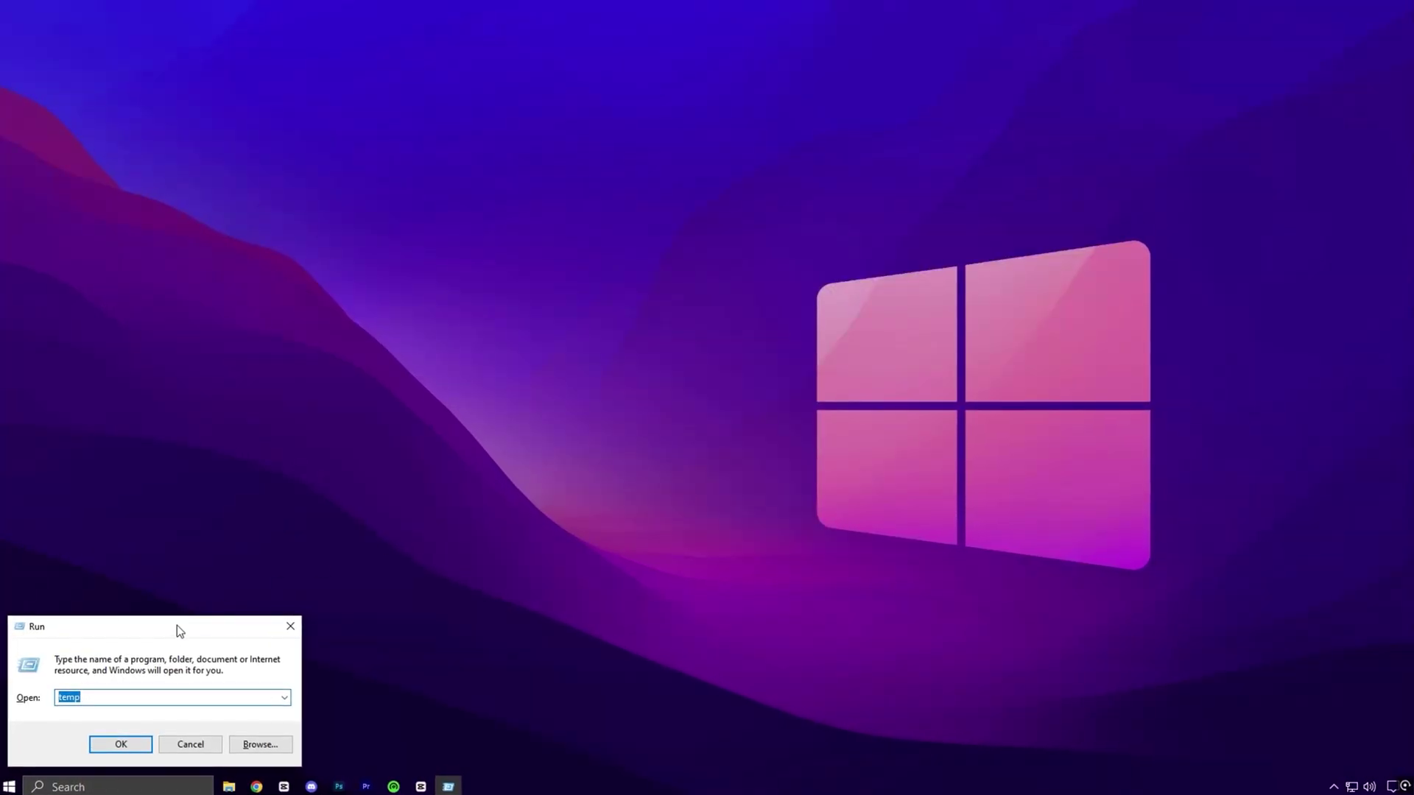
left_click_drag(177, 625, 684, 214)
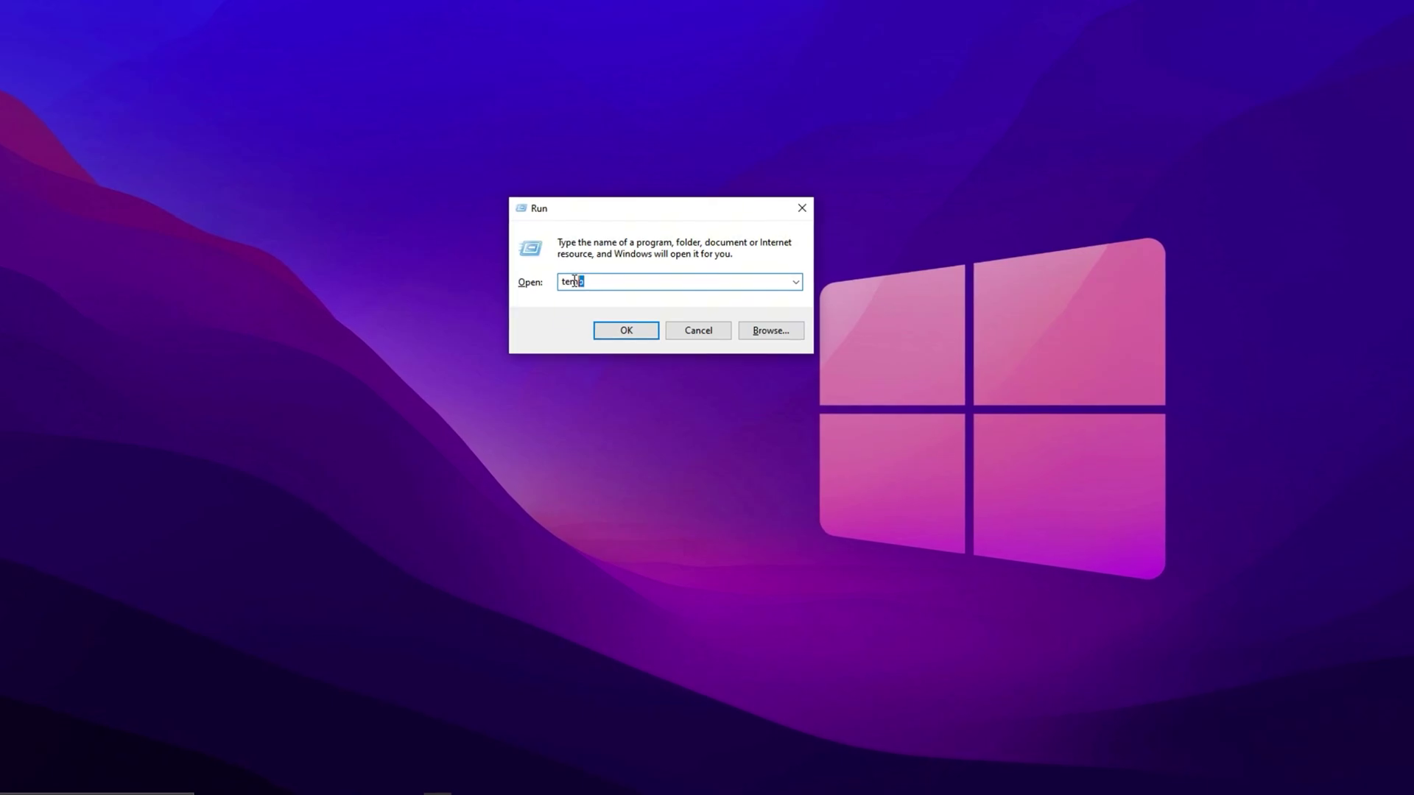
left_click(625, 331)
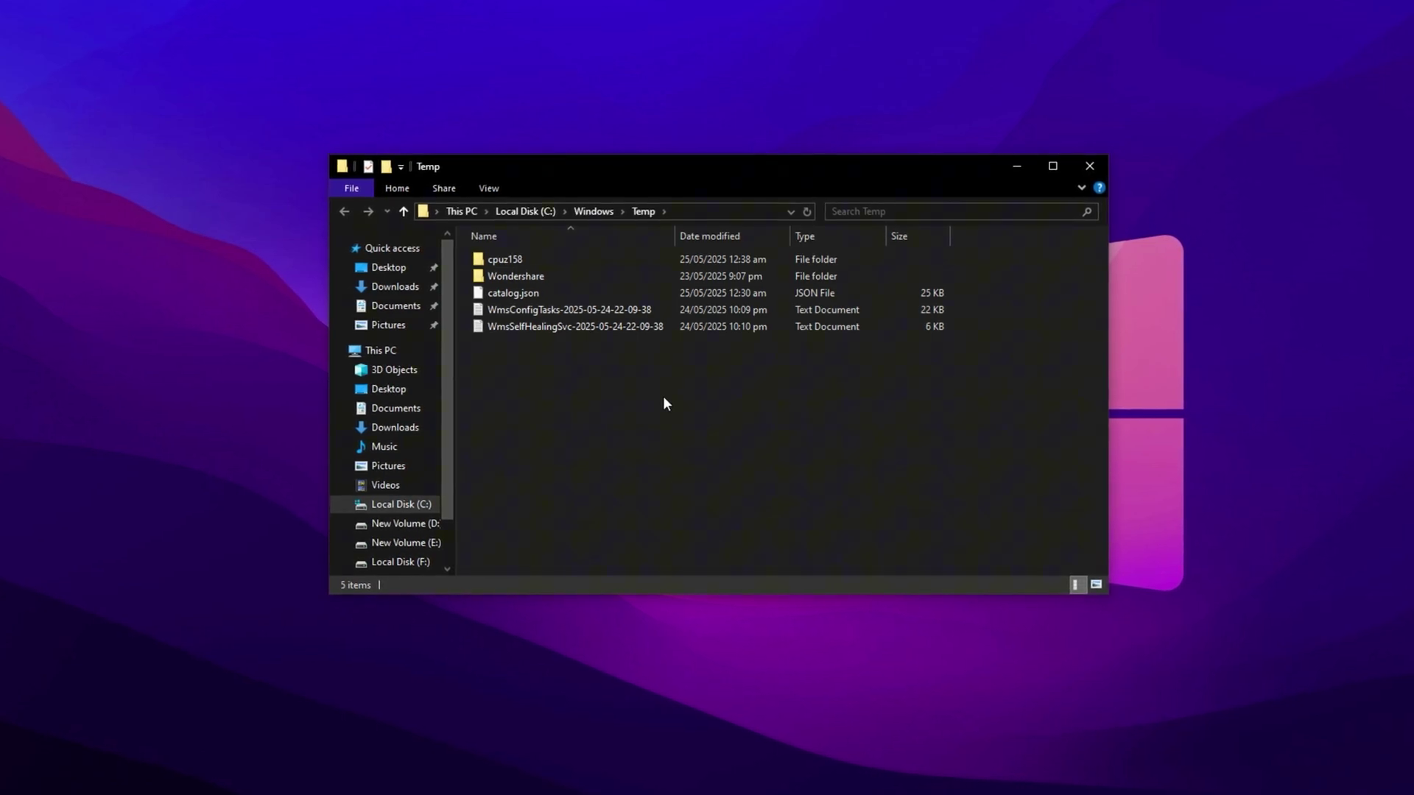
Step: Delete everything in Windows Temp, skipping all in-use items, and close the window
key("ctrl+a")
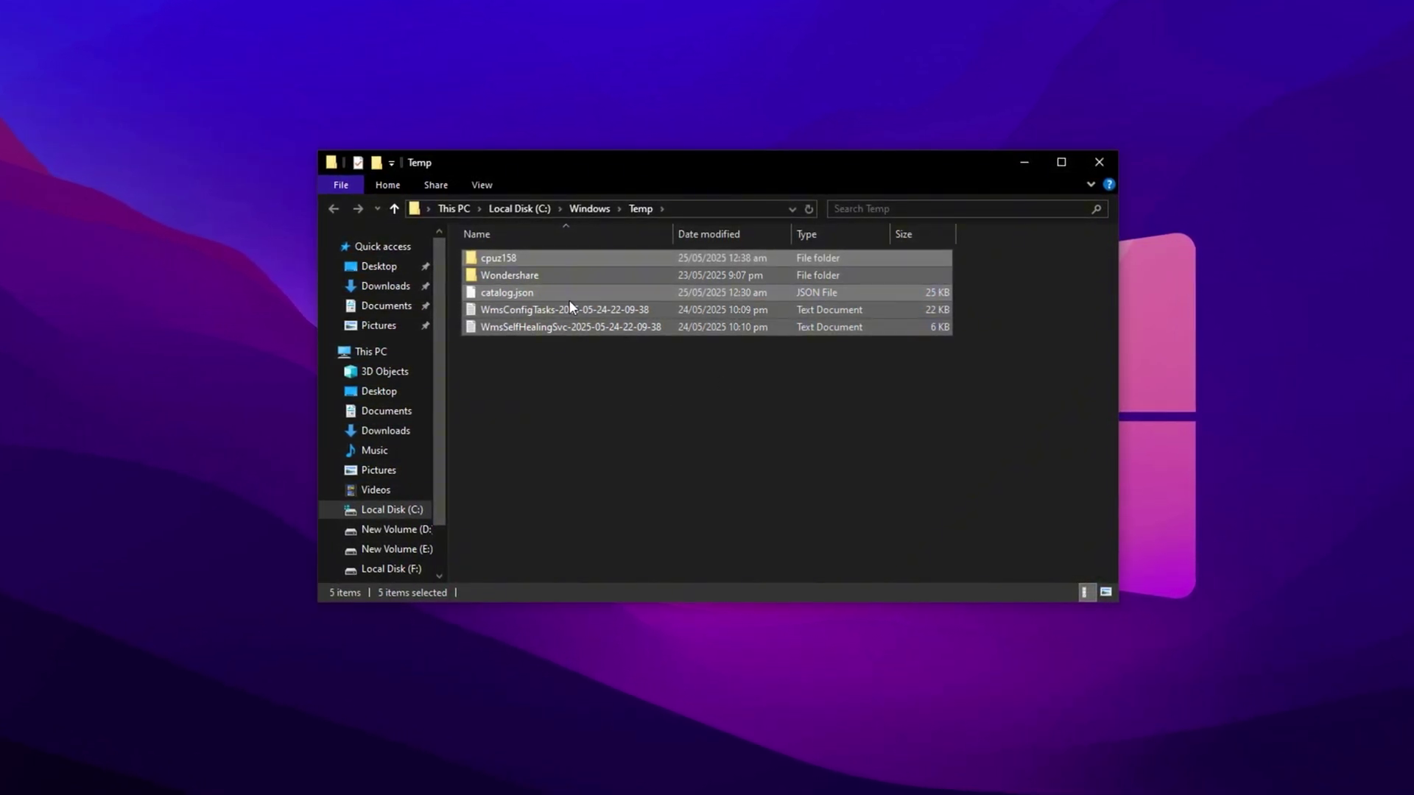
key("Delete")
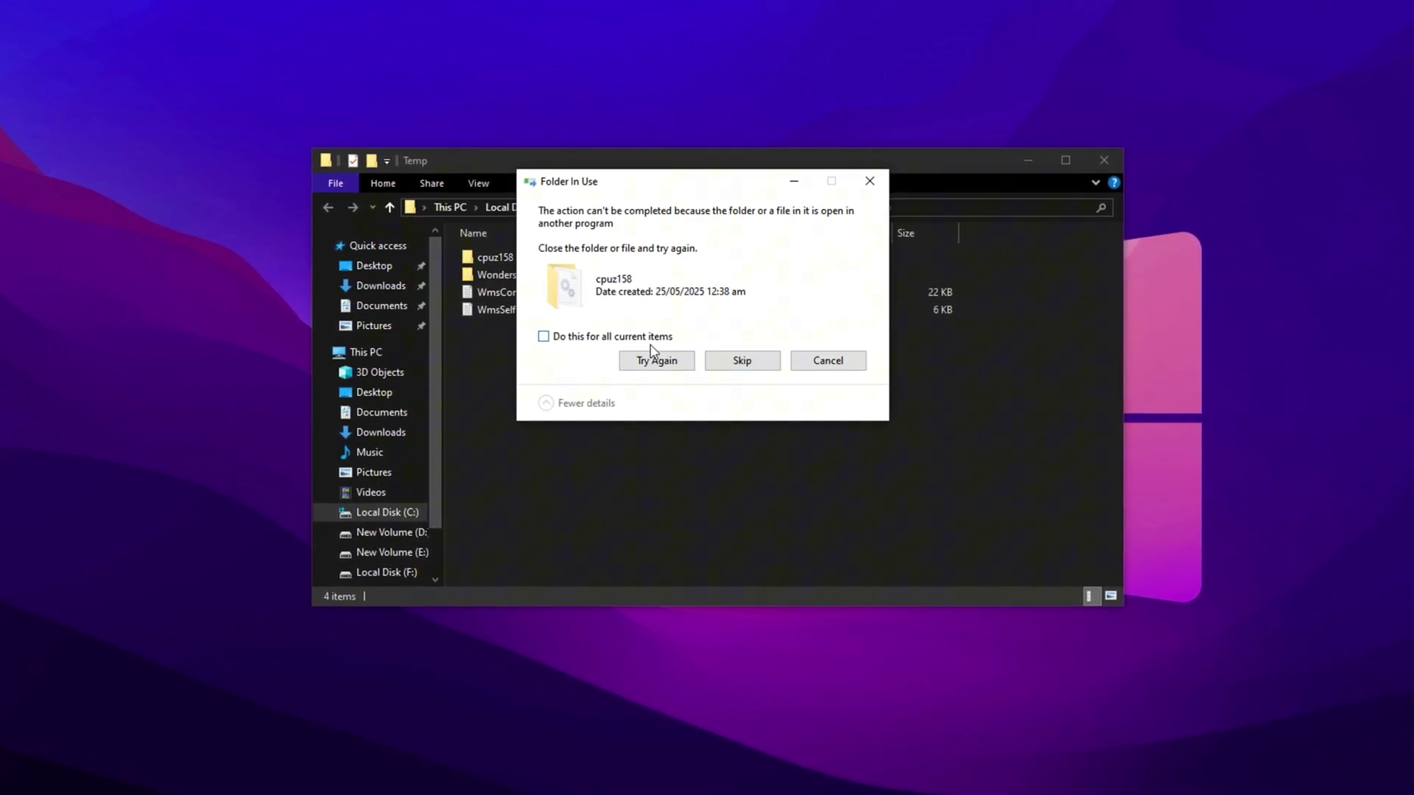
left_click(628, 337)
left_click(736, 362)
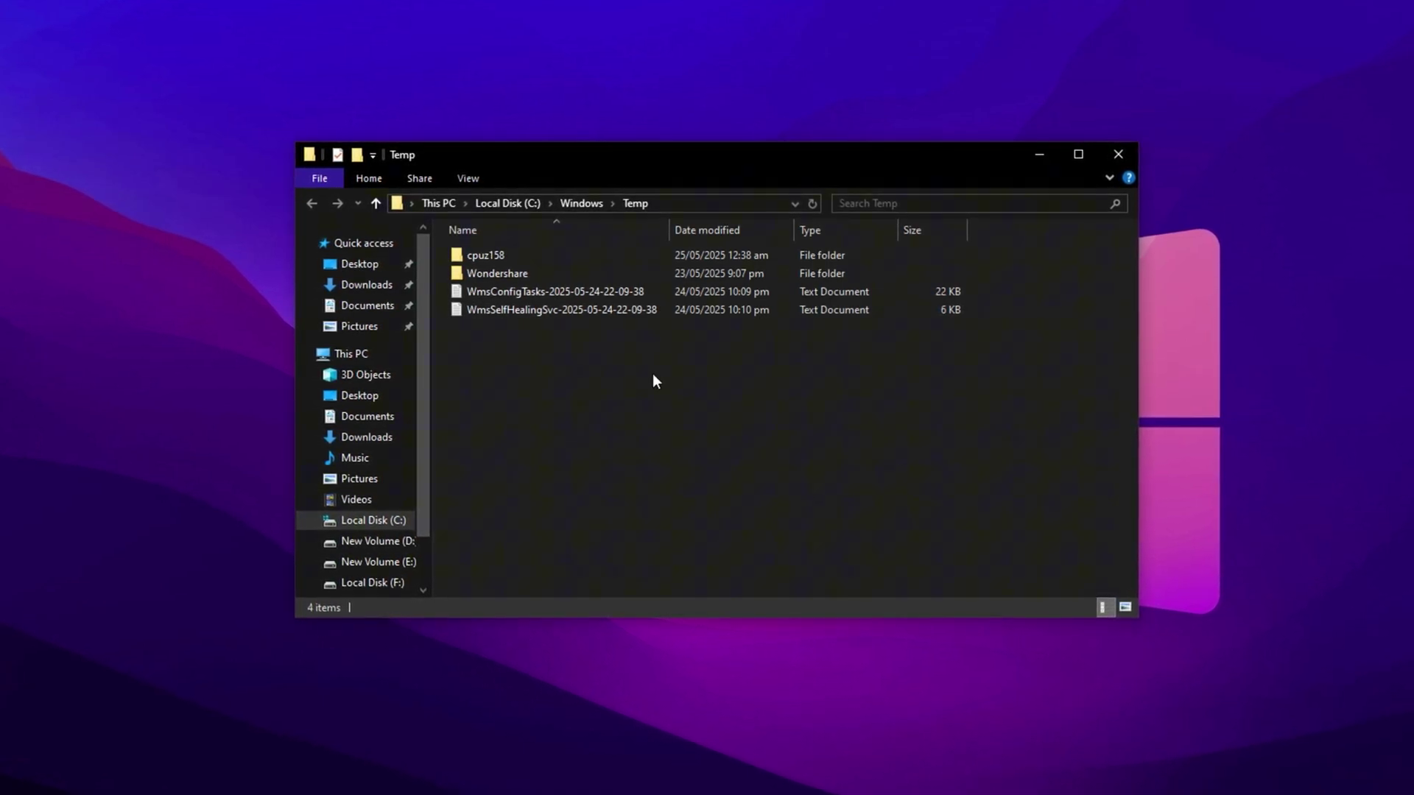
left_click(1118, 153)
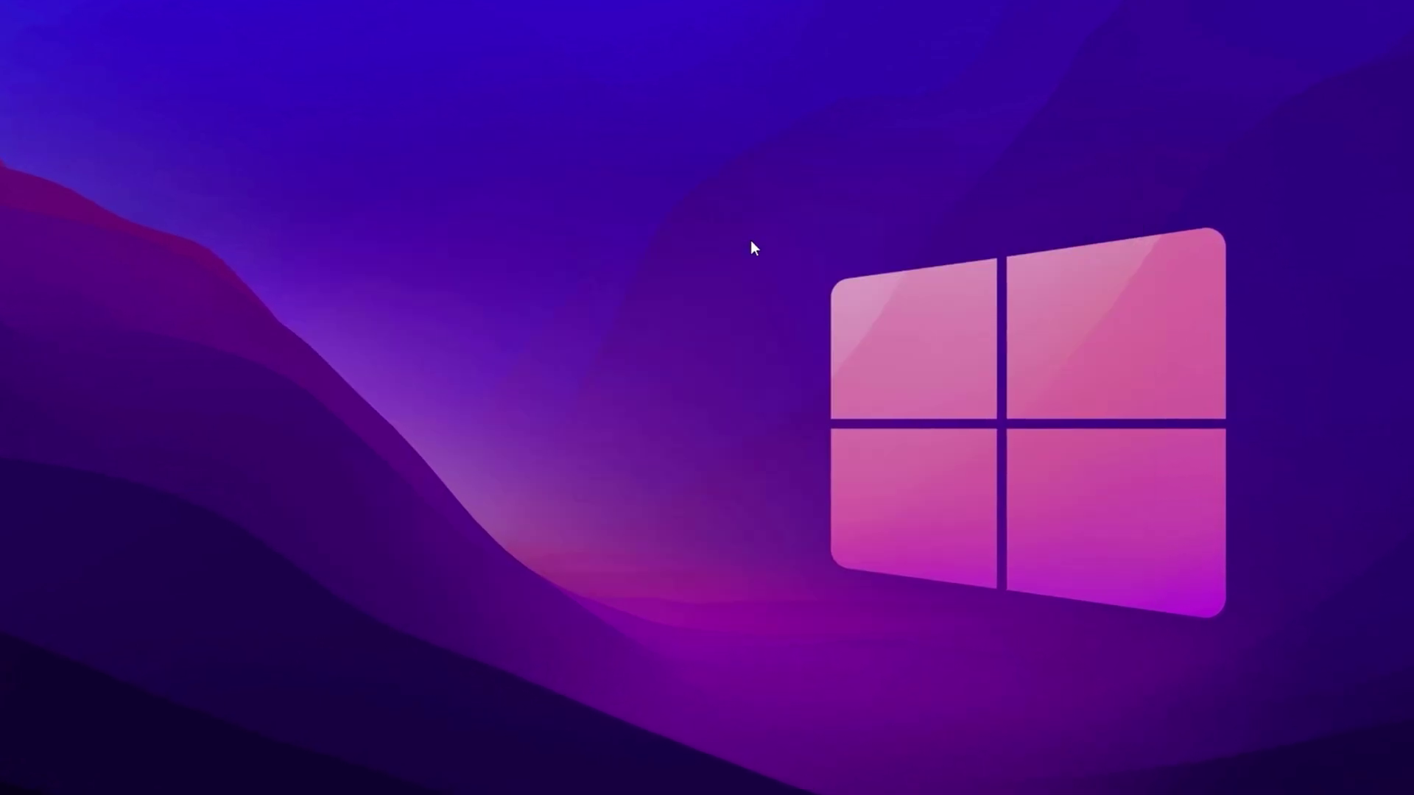
Step: Open the user's %temp% folder from the Run box history
key("super+r")
left_click_drag(101, 685, 689, 204)
left_click(788, 280)
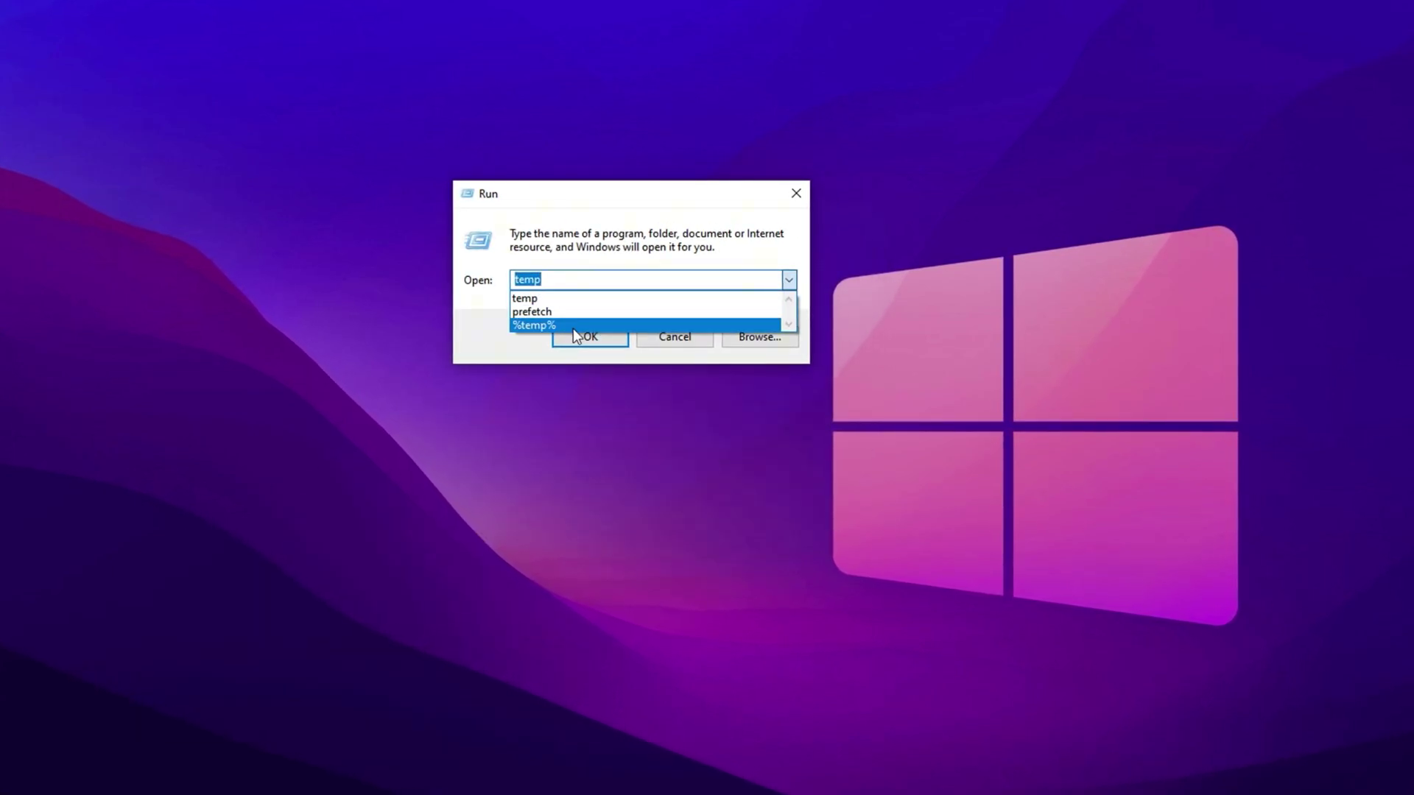
left_click(545, 325)
left_click(583, 281)
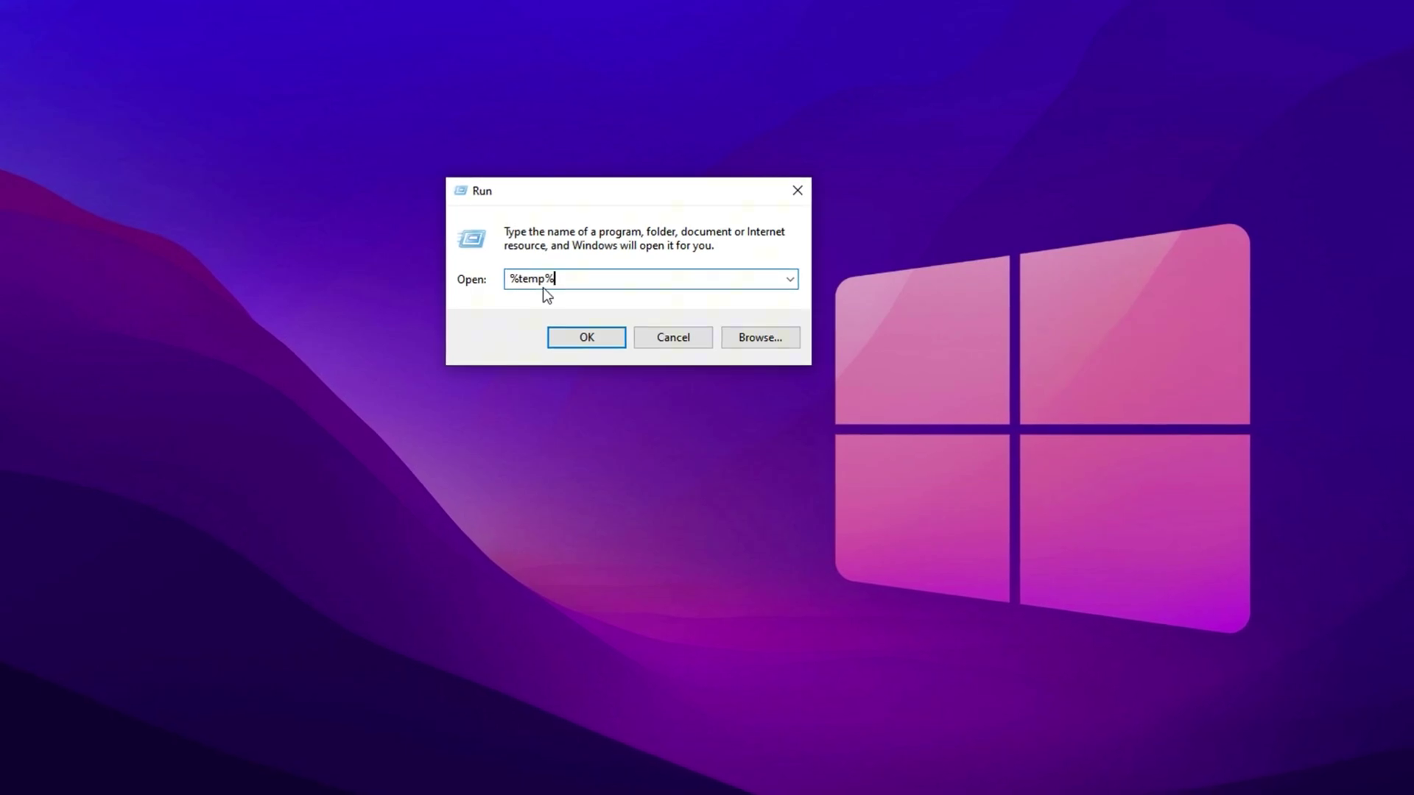
left_click(573, 335)
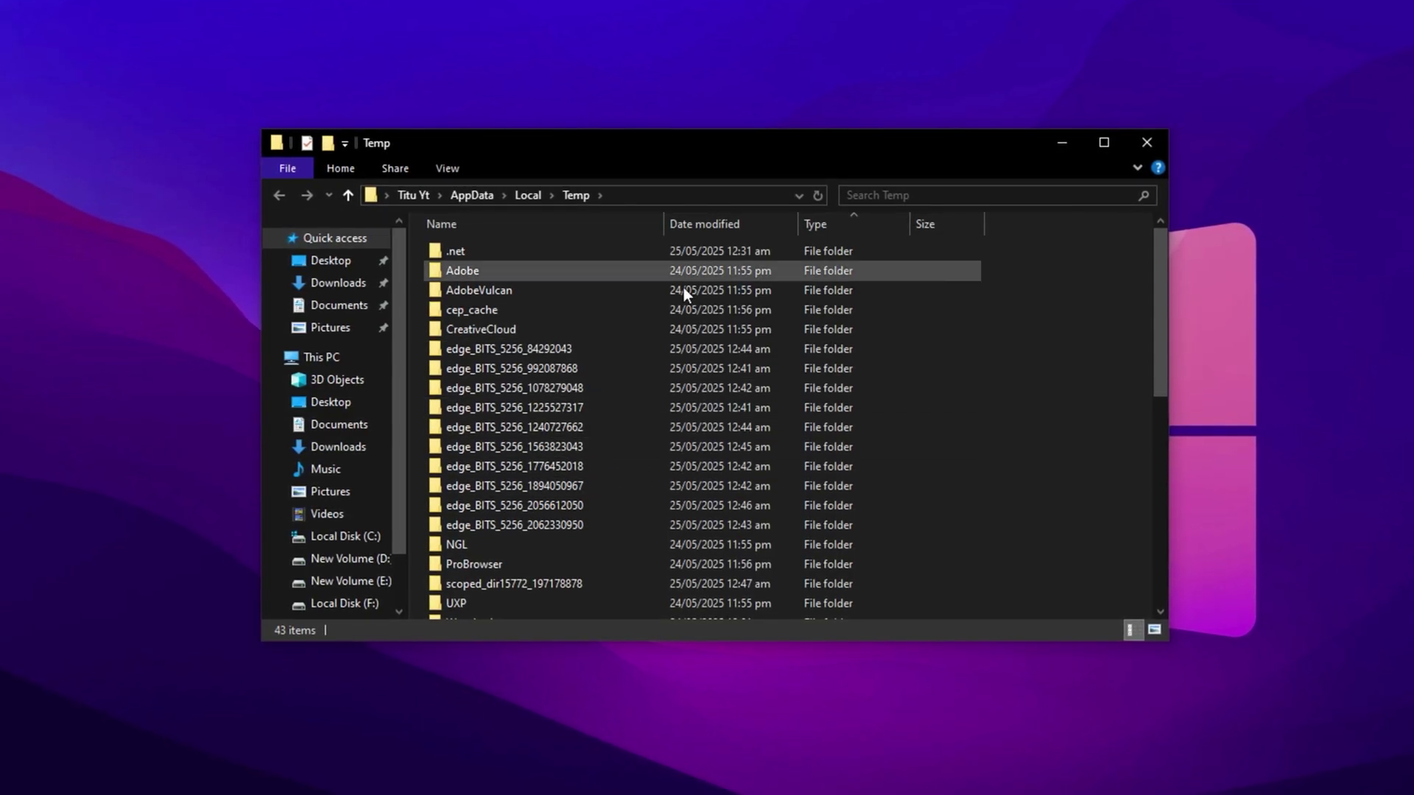
Step: Delete all items in the user's Temp folder, skipping every in-use item
scroll(606, 426, "down", 8)
scroll(608, 426, "down", 1)
scroll(610, 425, "up", 8)
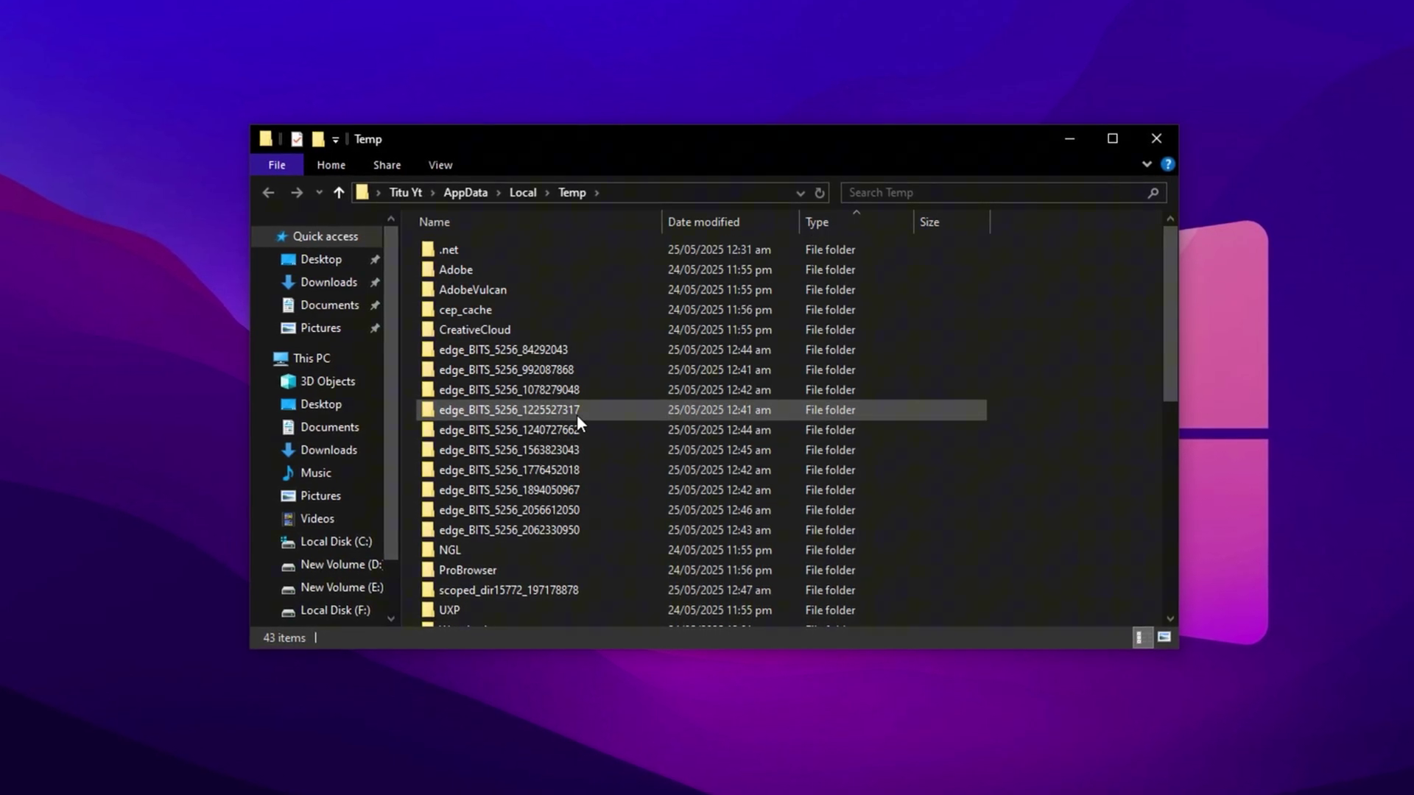
key("ctrl+a")
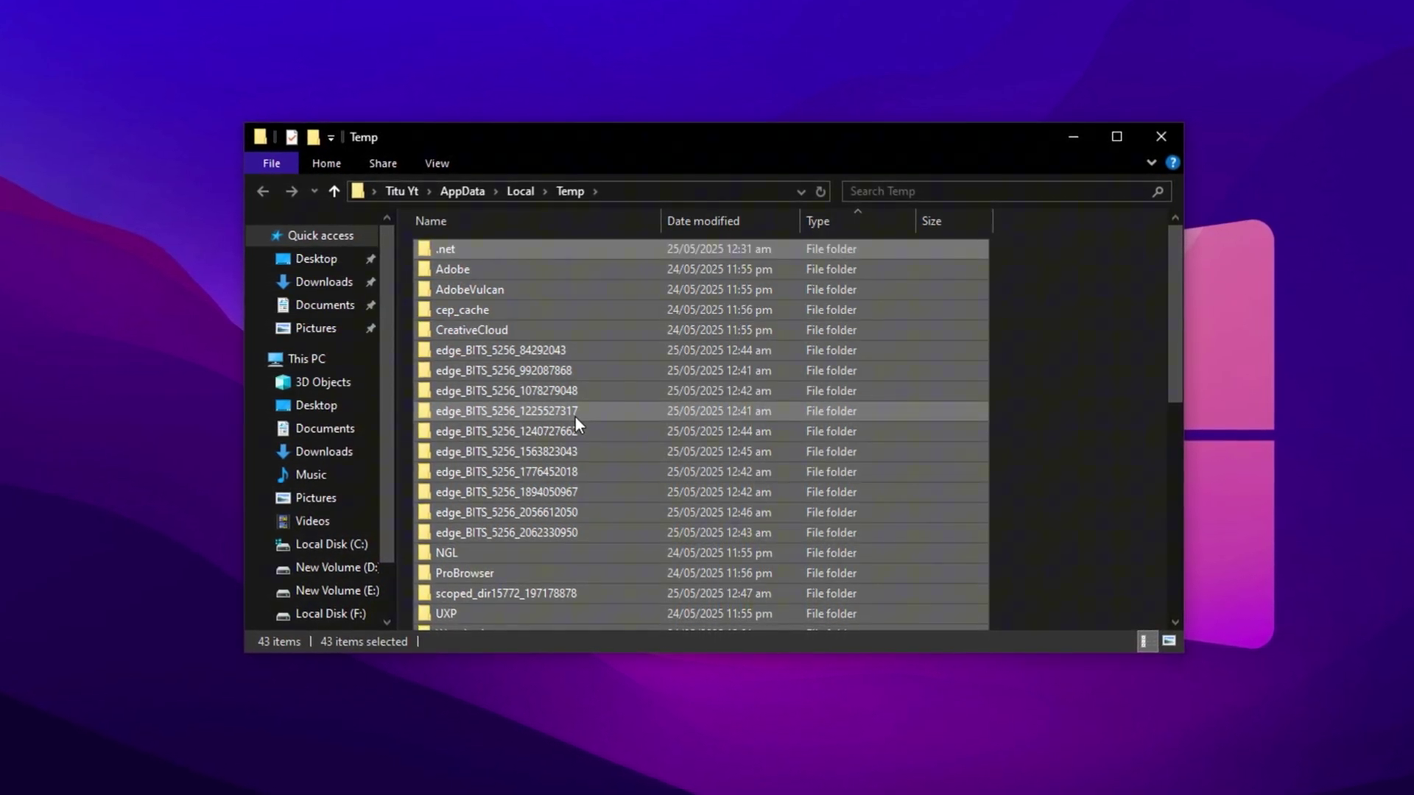
key("Delete")
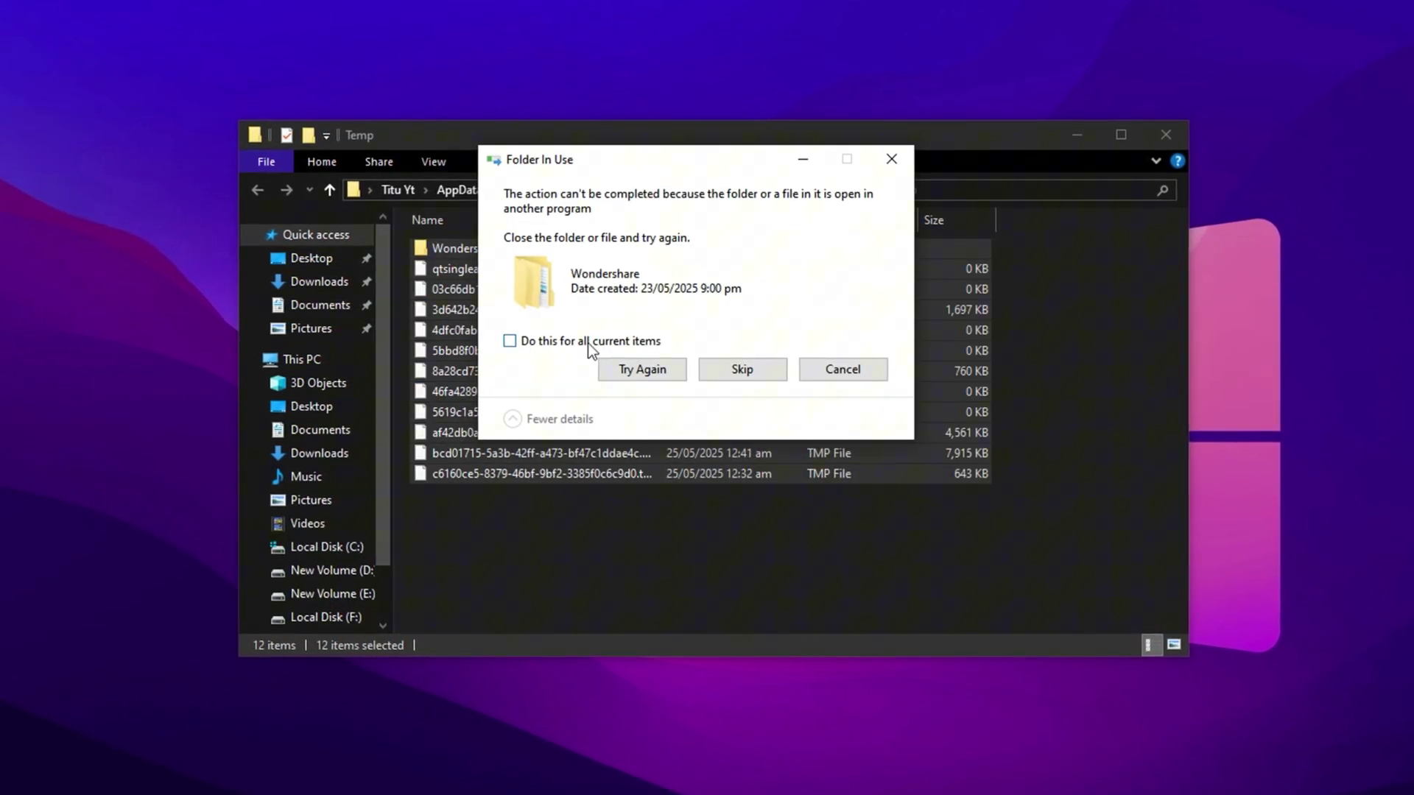
left_click(588, 343)
left_click(729, 366)
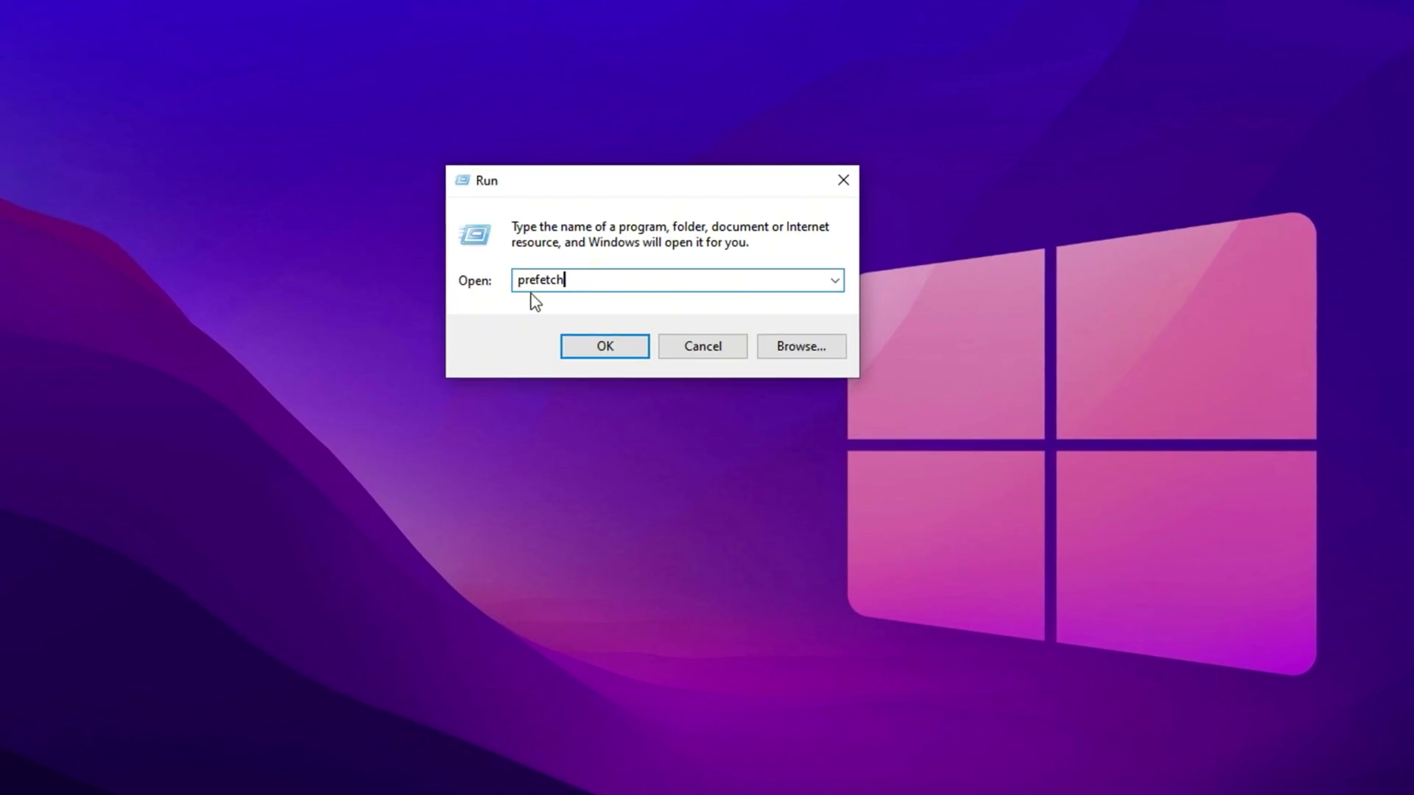
Step: Open the Windows Prefetch folder and delete all its files, skipping the one in use
left_click(601, 343)
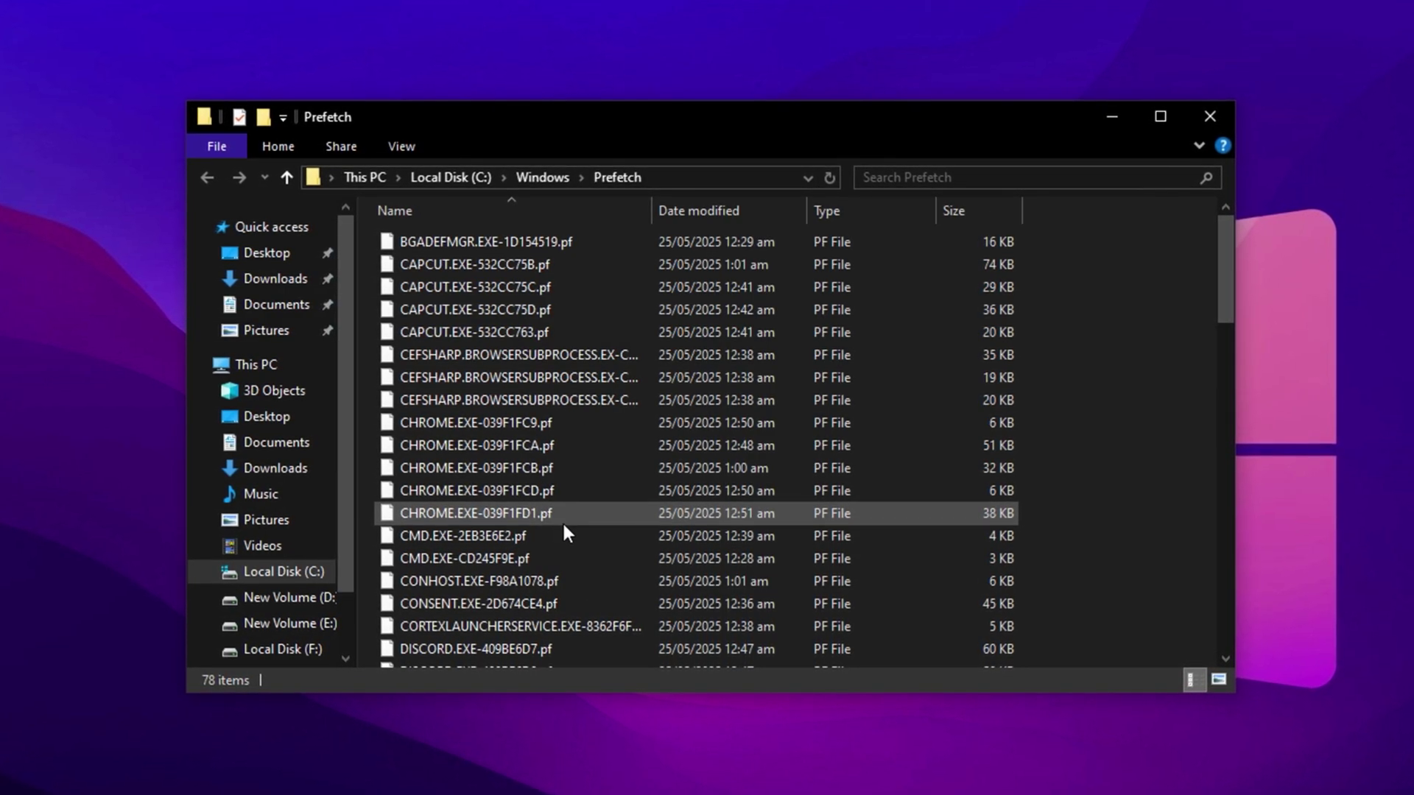
scroll(562, 522, "down", 7)
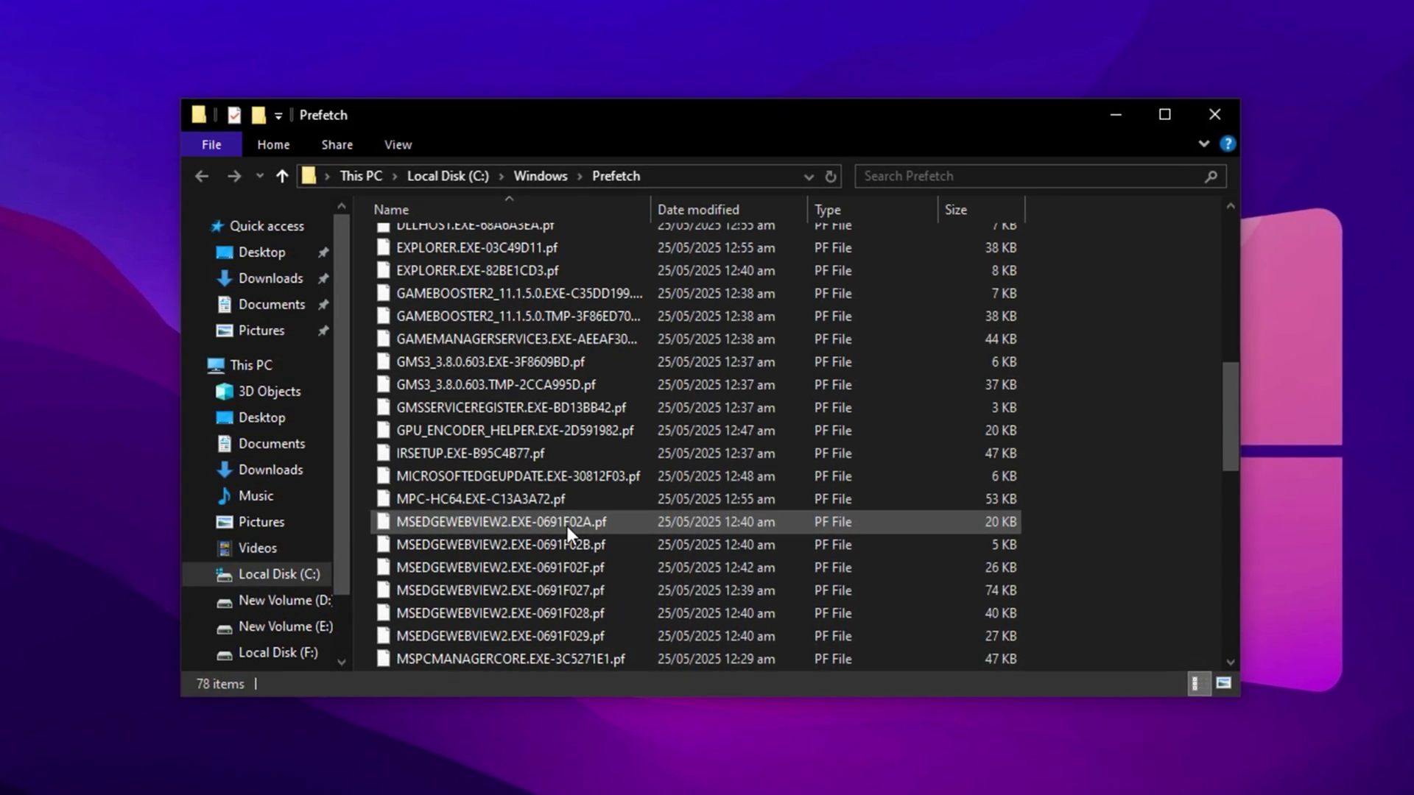
scroll(567, 526, "down", 10)
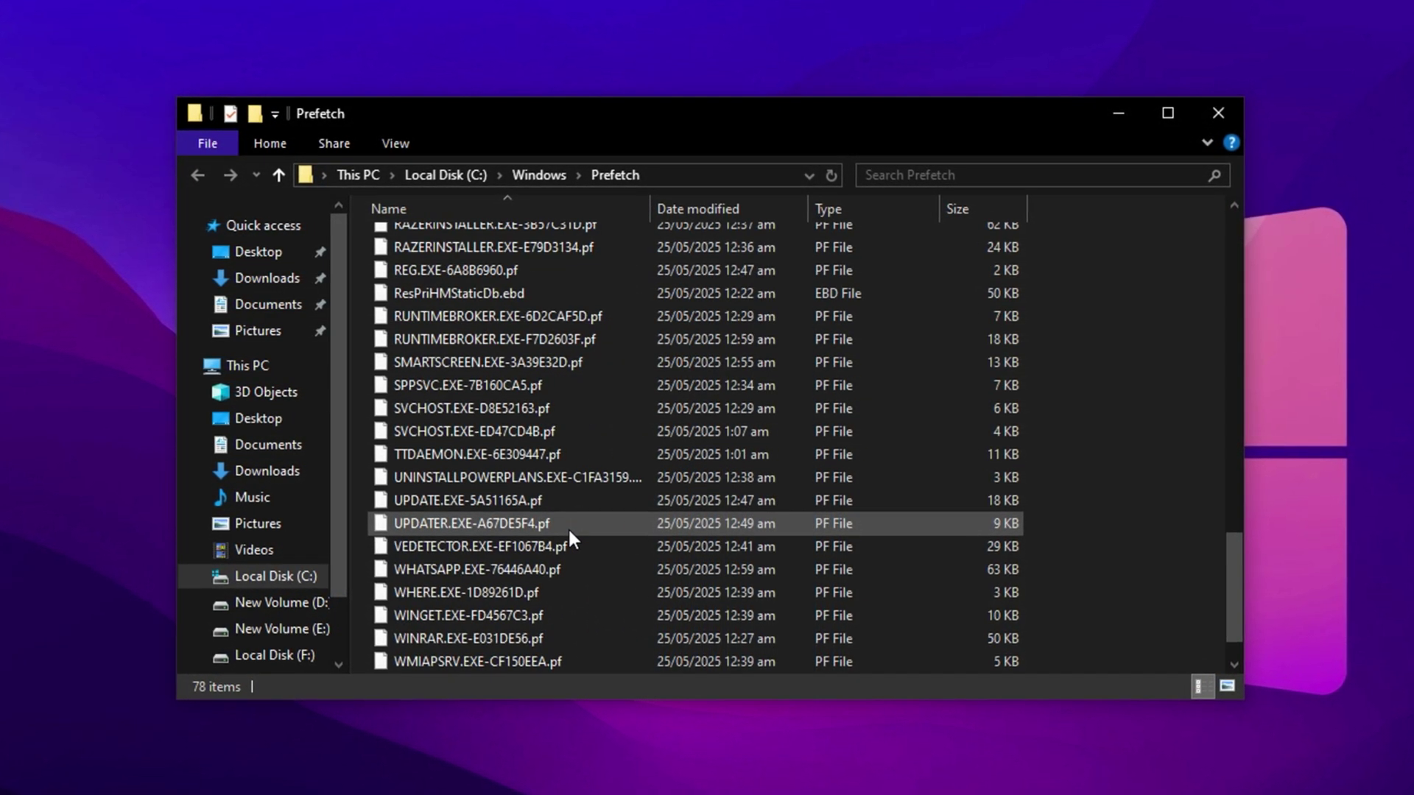
key("ctrl+a")
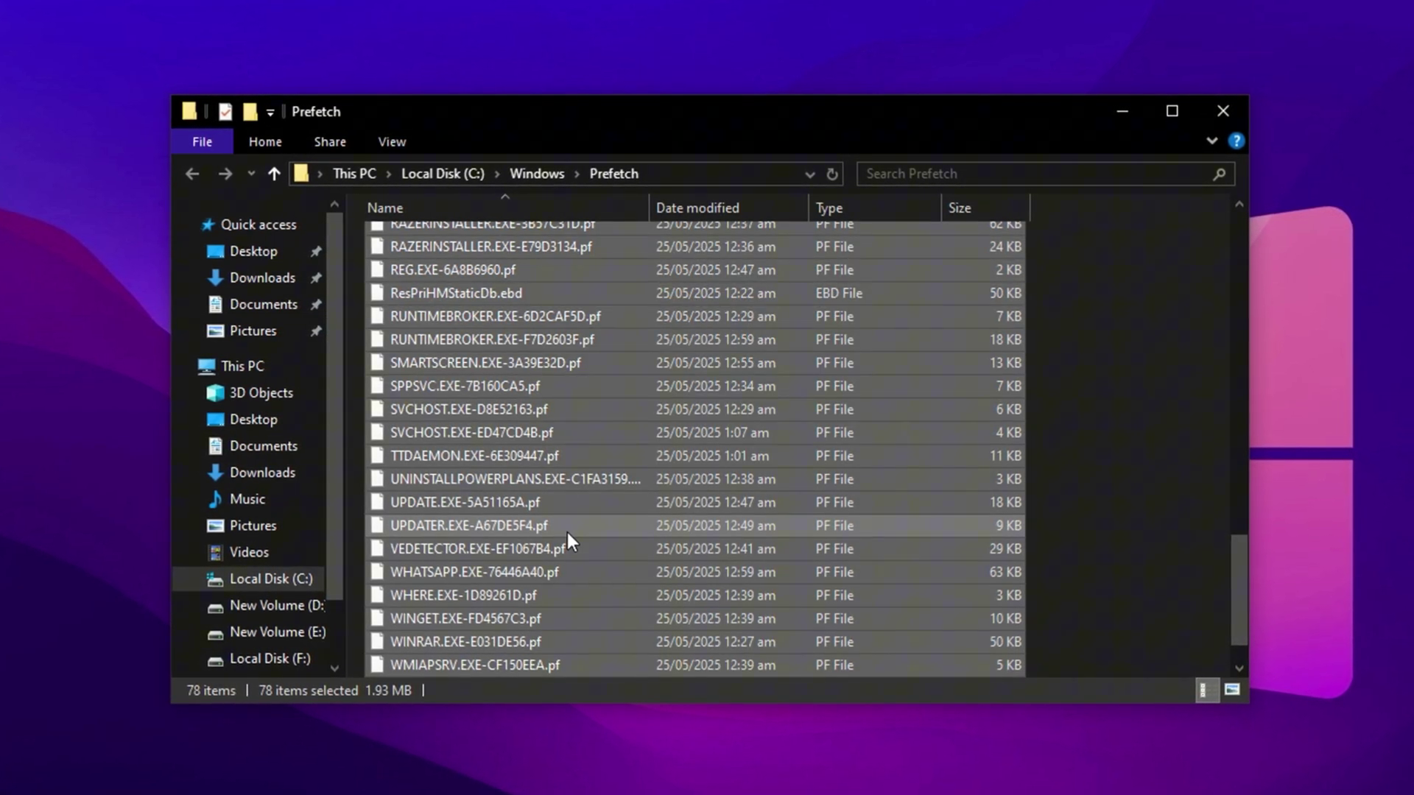
key("Delete")
left_click(582, 346)
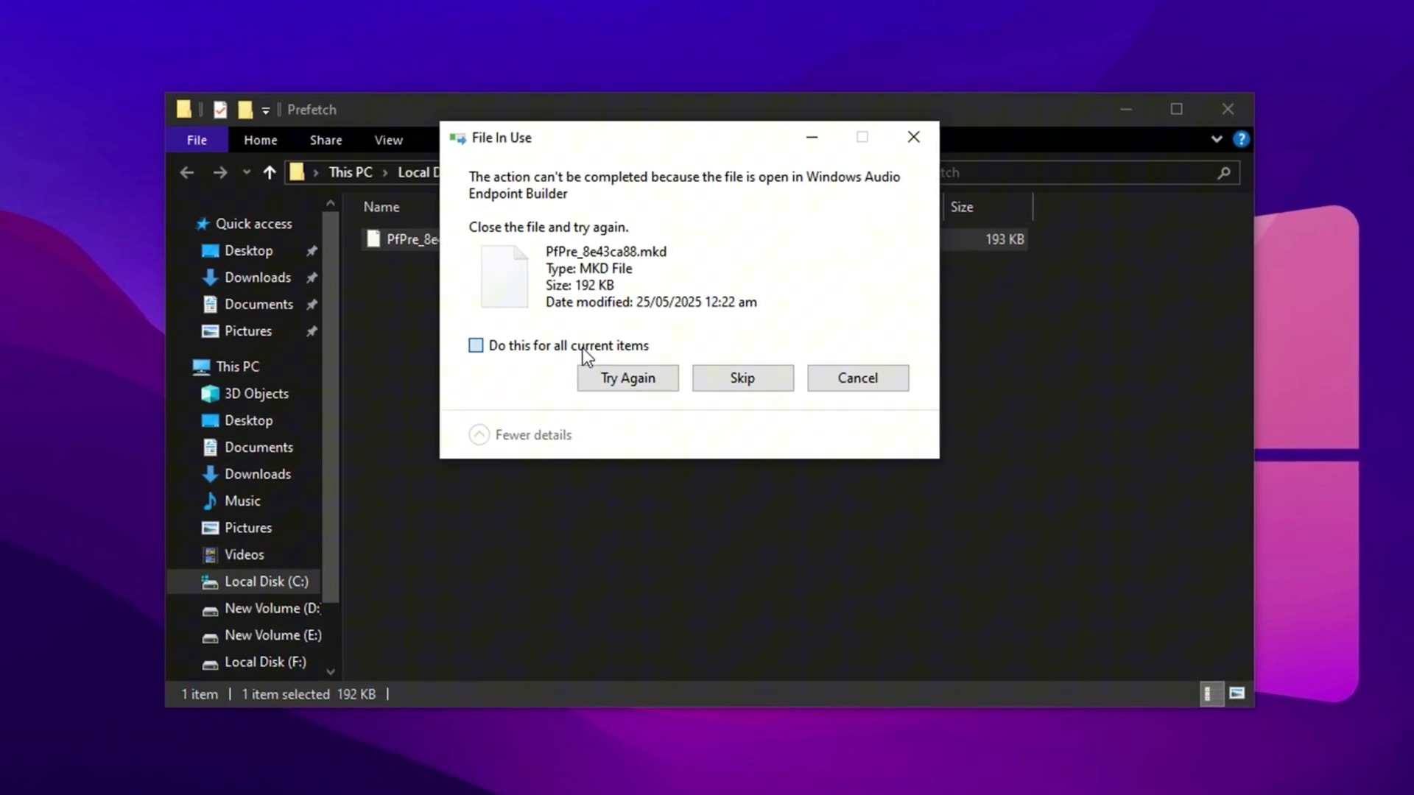
left_click(710, 377)
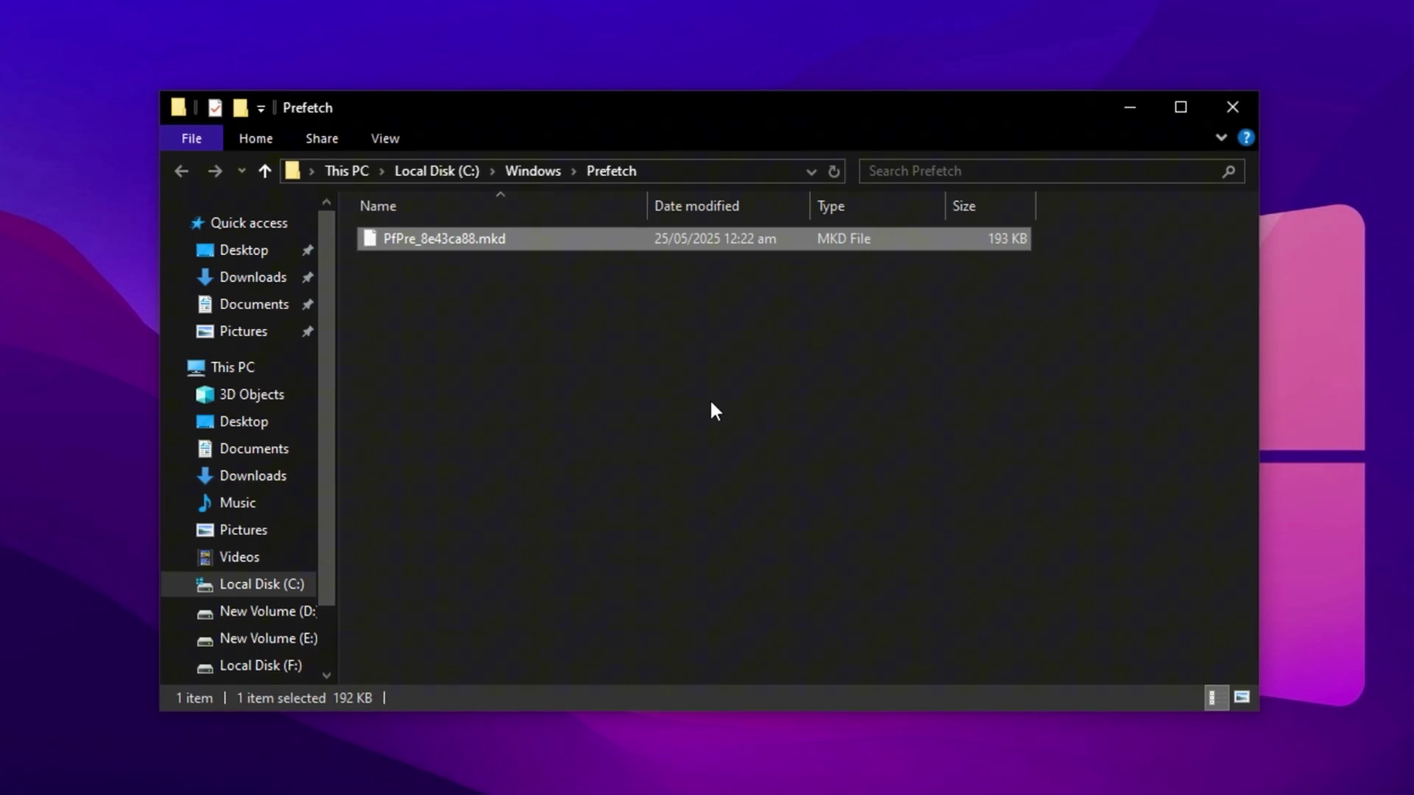
left_click(709, 397)
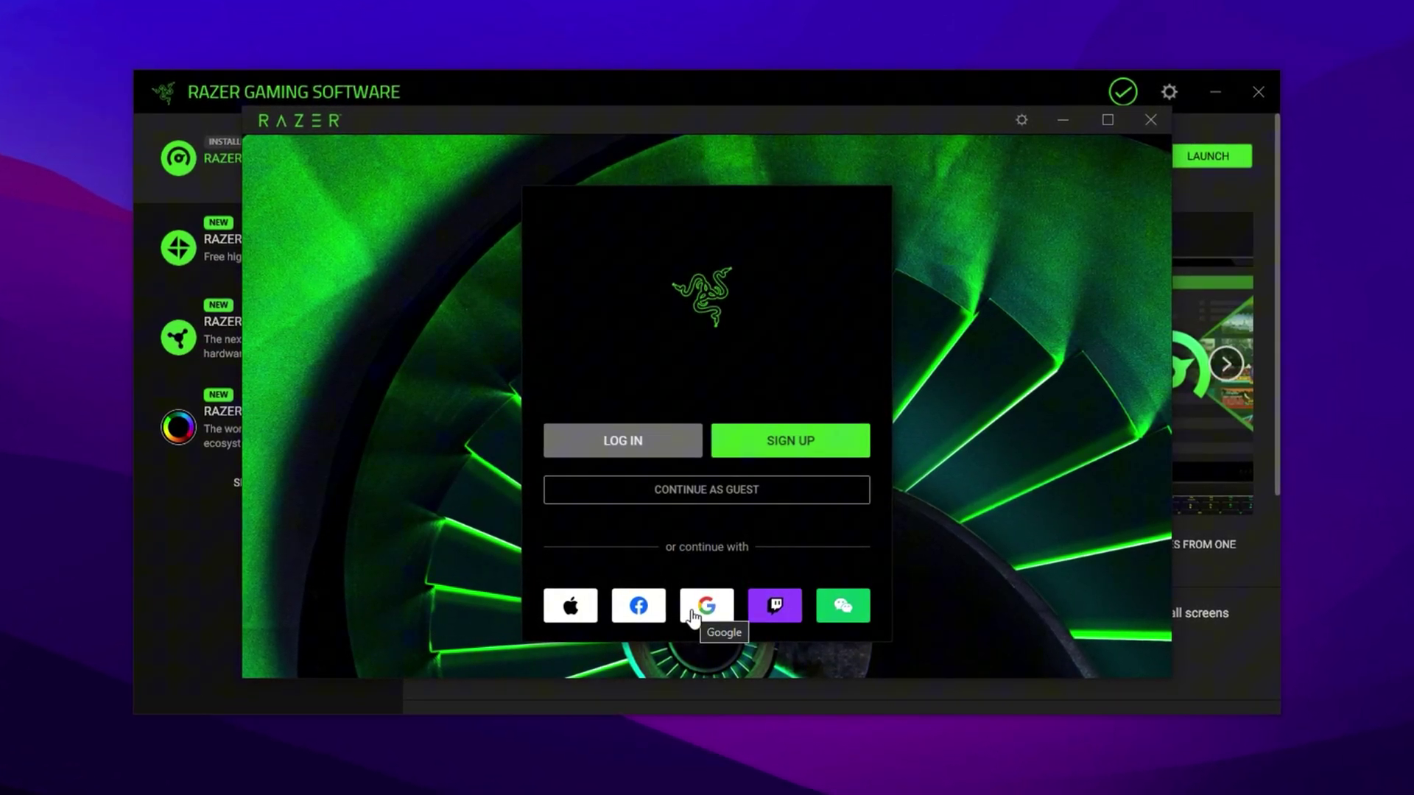
Step: Continue as guest and open Fortnite from Recently Played in My Library
left_click(713, 509)
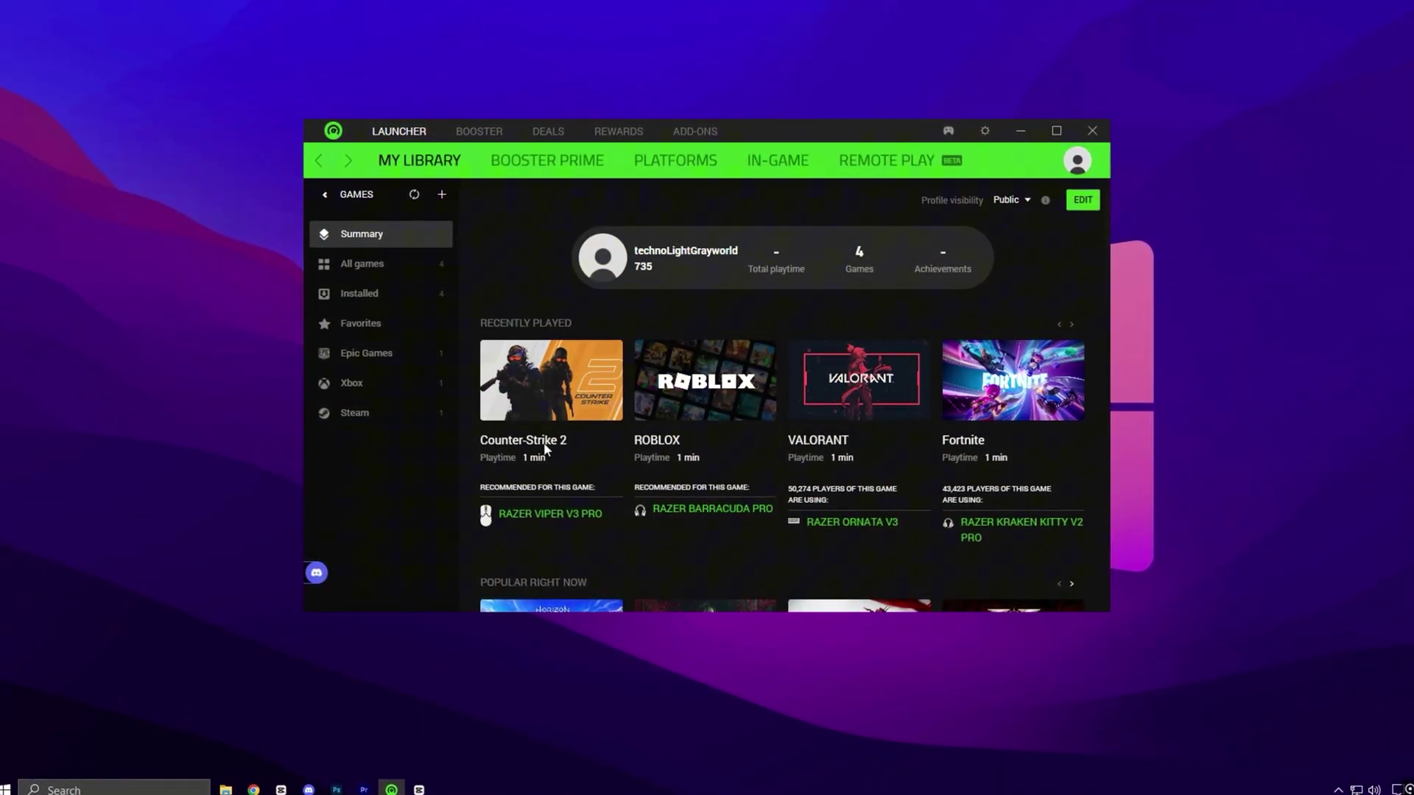
left_click(1018, 384)
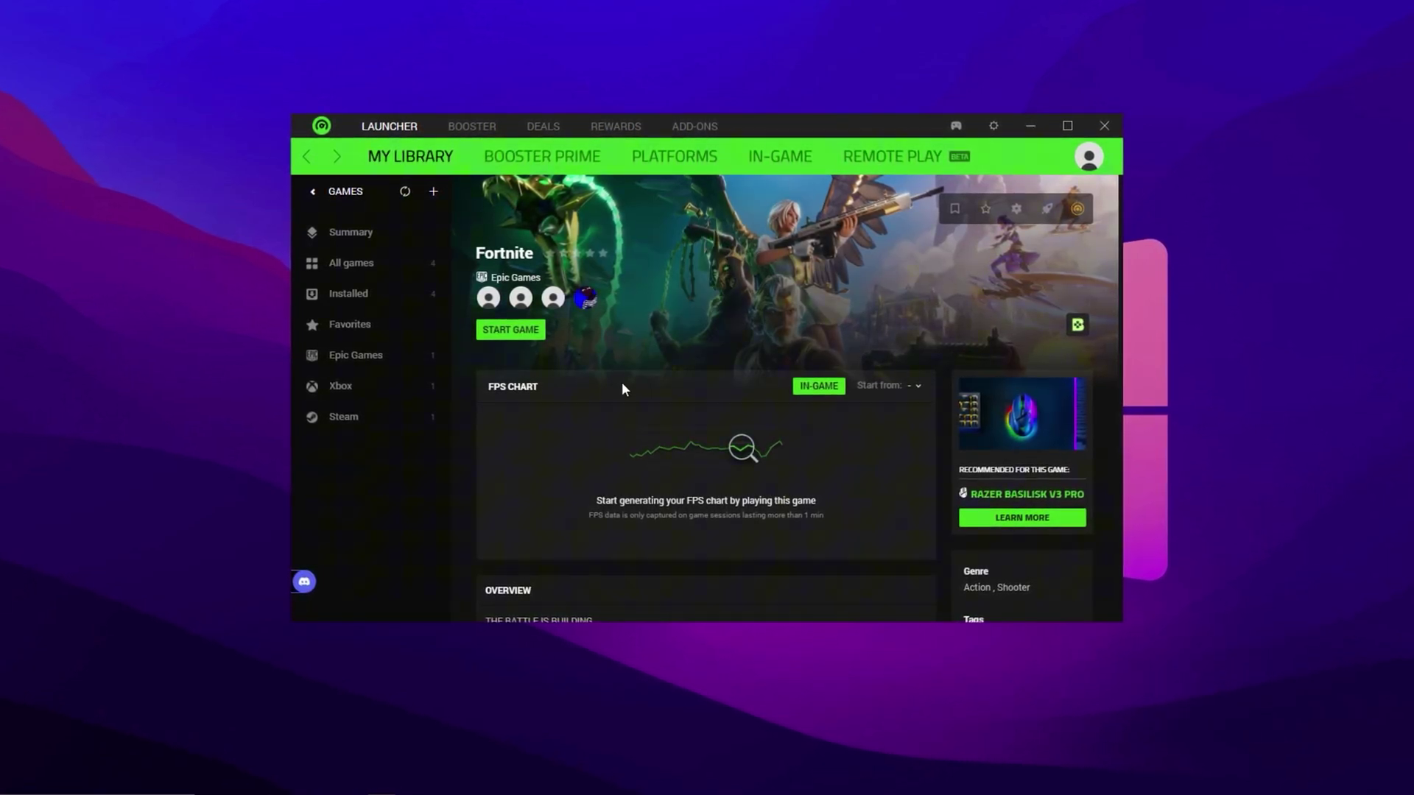
Step: Switch to the BOOSTER tab to show Game Booster with 26 of 54 items selected
left_click(464, 122)
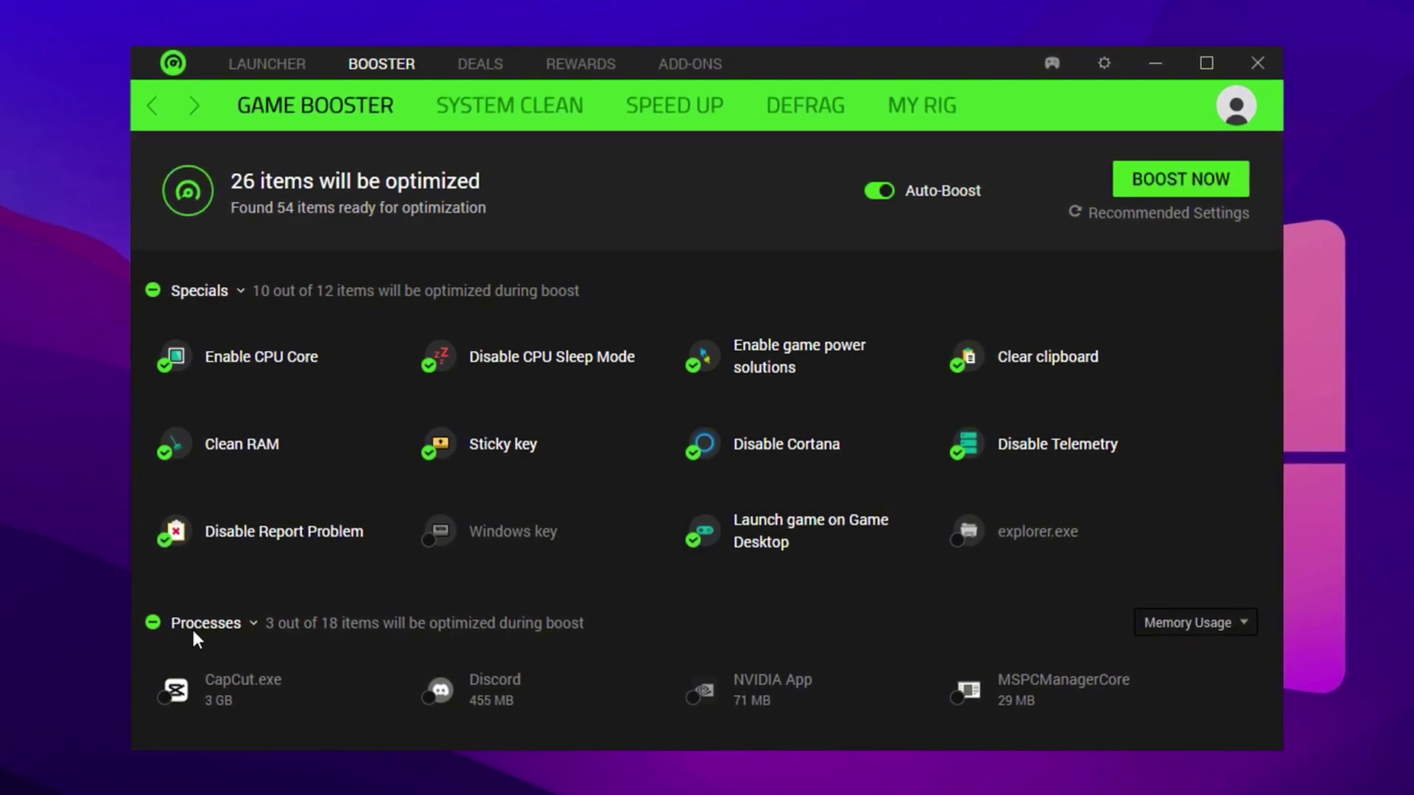
scroll(191, 626, "down", 4)
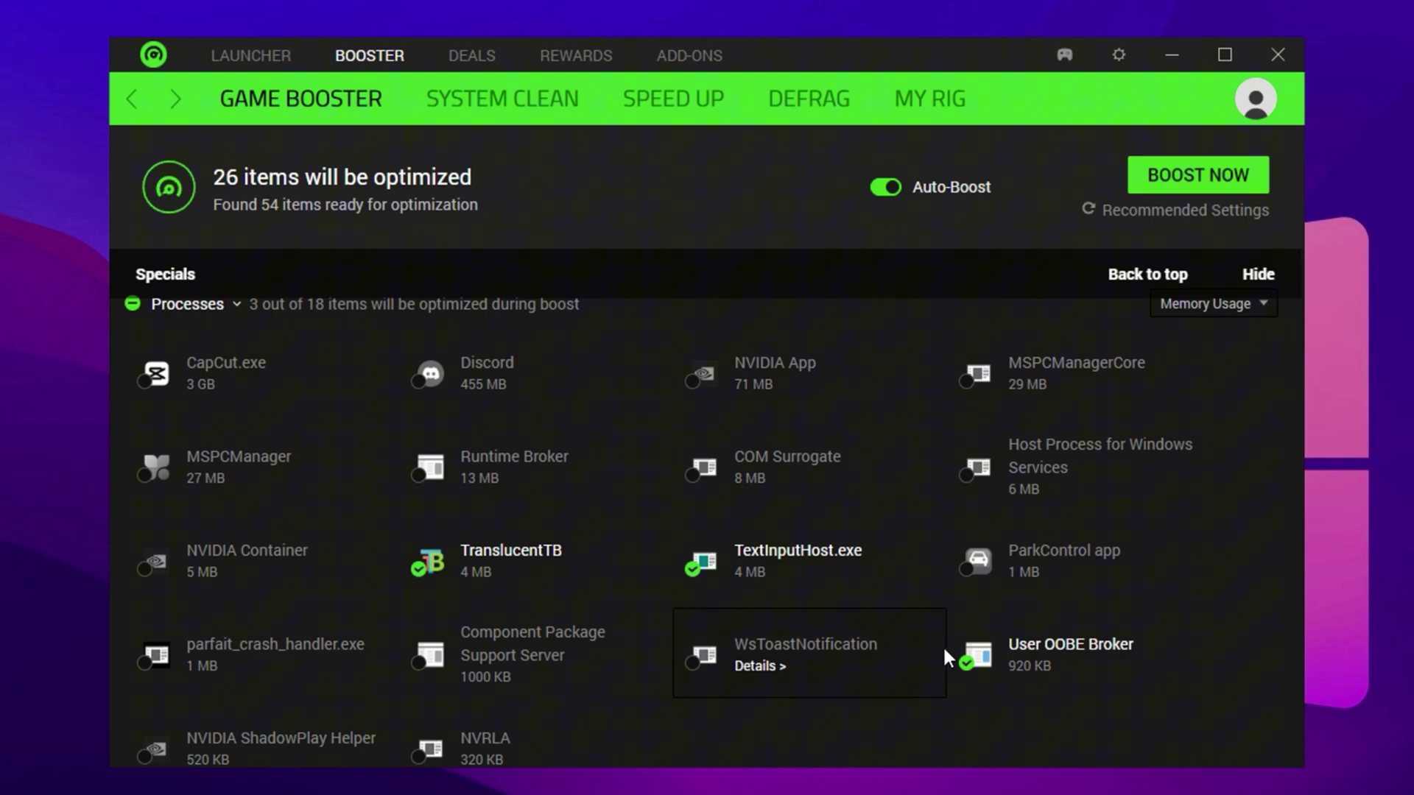
scroll(579, 477, "up", 1)
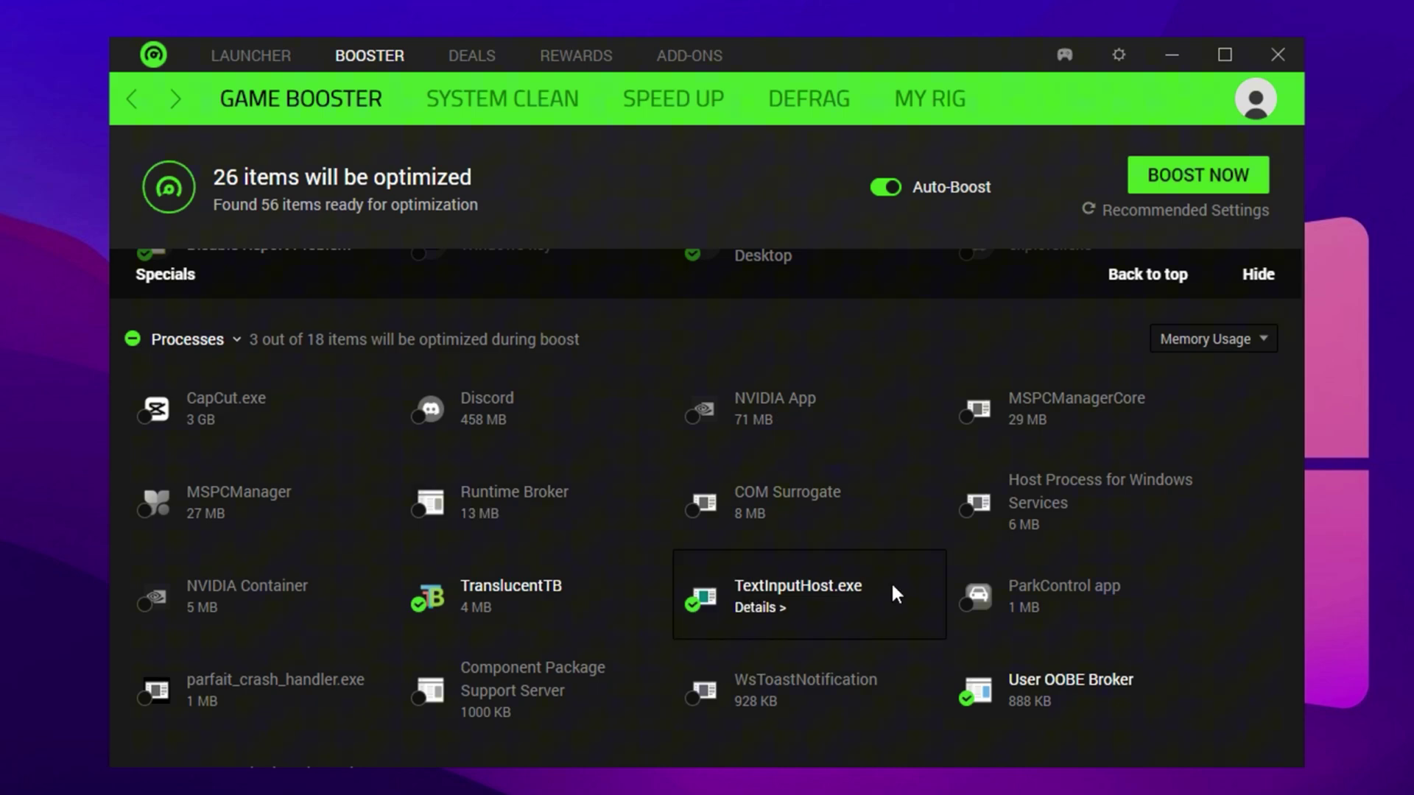
mouse_move(534, 512)
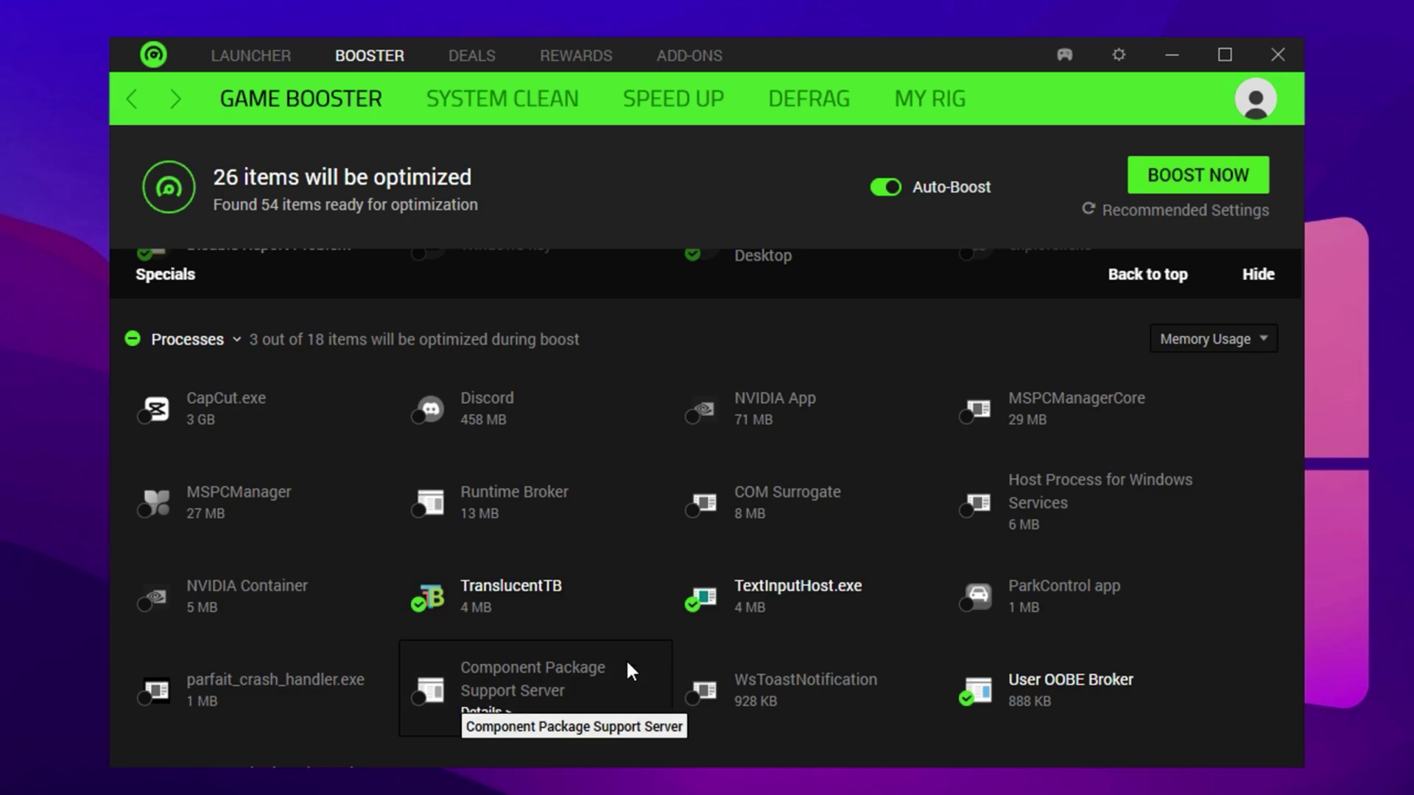
scroll(642, 535, "down", 5)
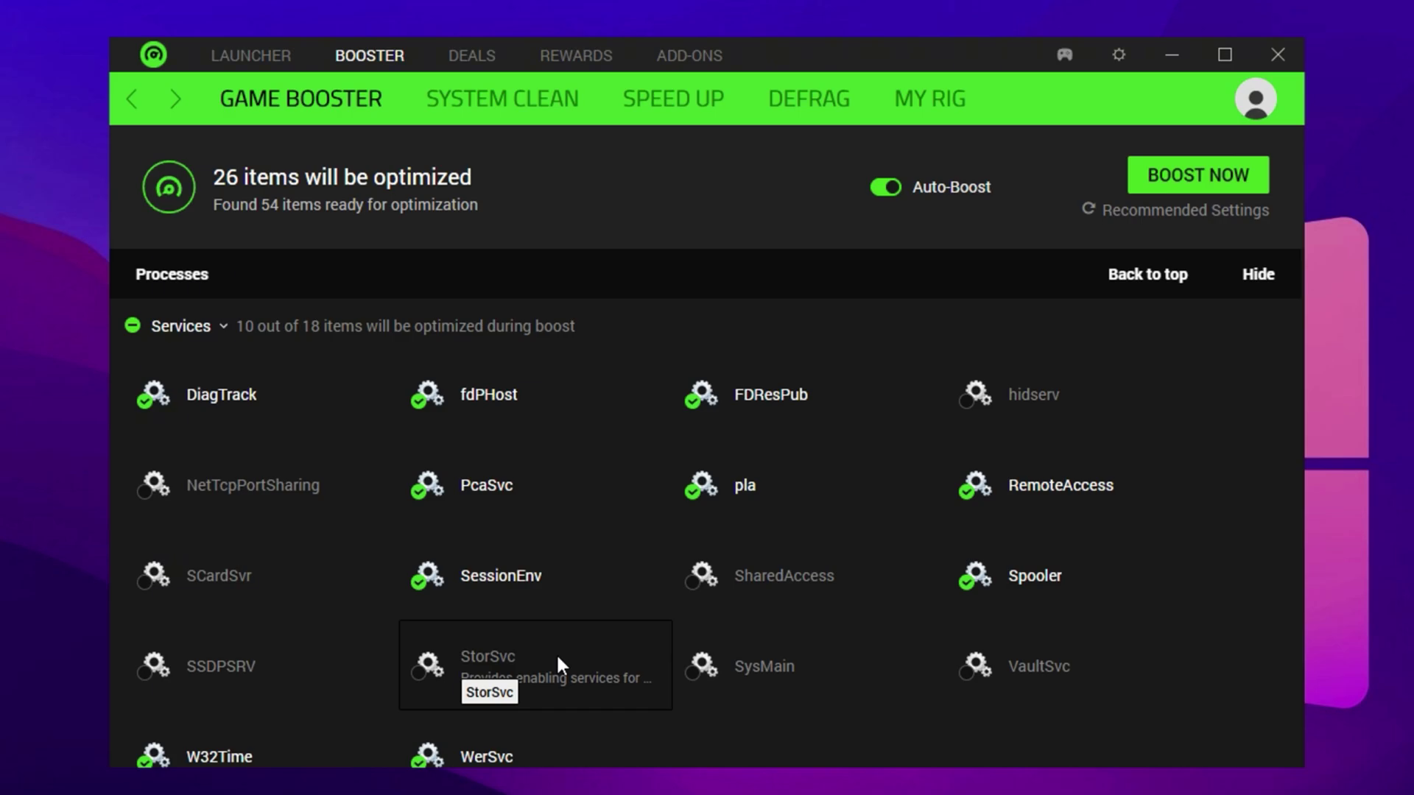
scroll(555, 652, "down", 4)
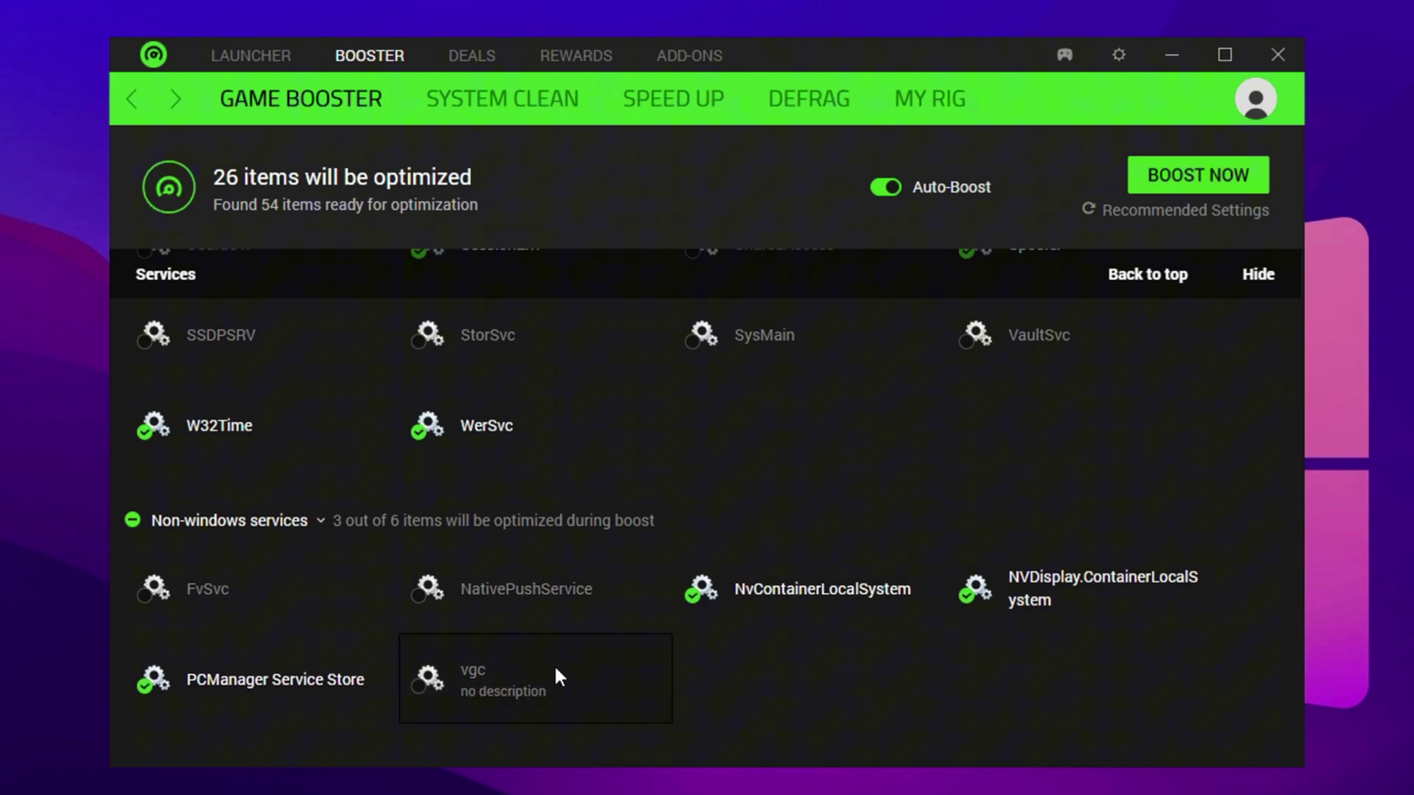
scroll(557, 672, "up", 15)
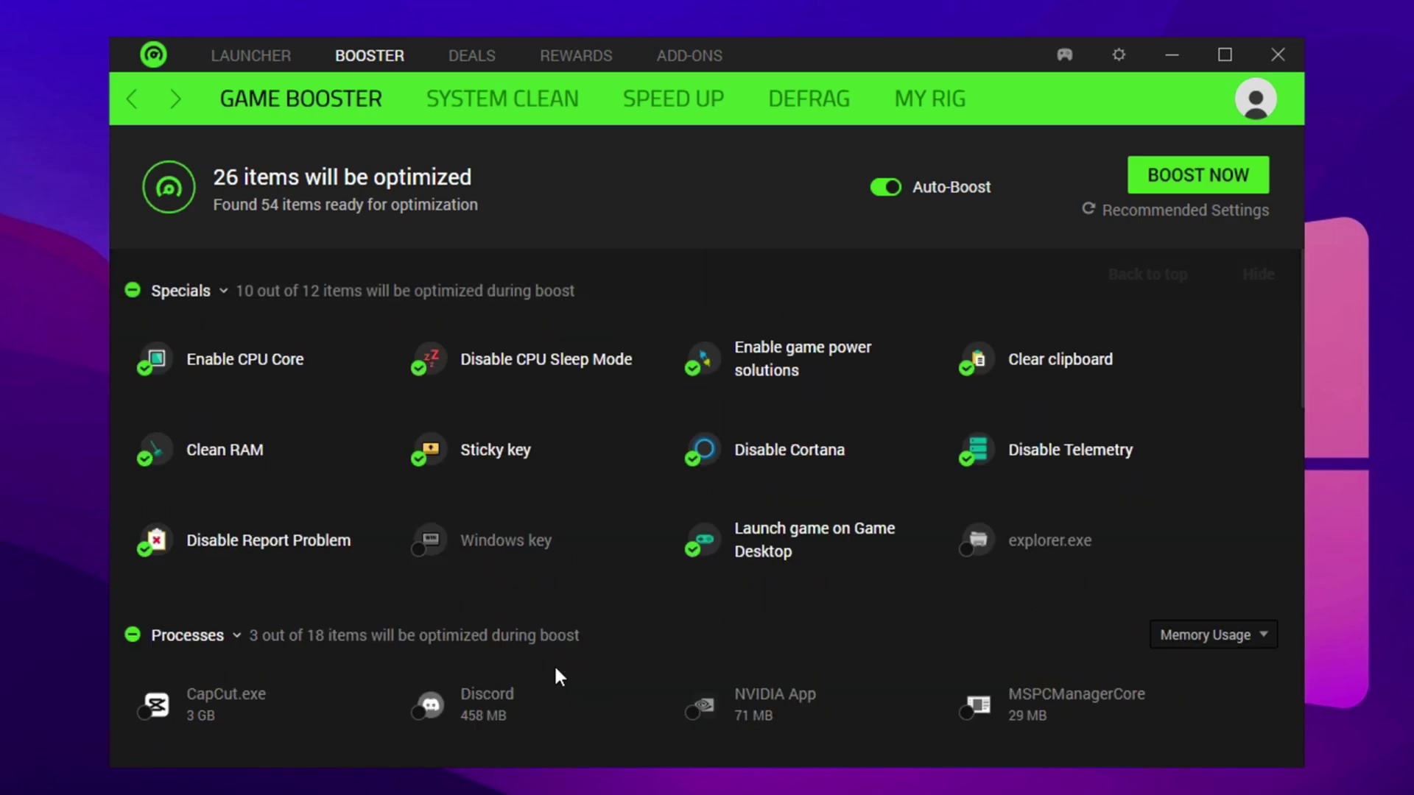
Step: Start BOOST NOW, optimizing 26 items and releasing 2.21 GB of memory
left_click(1176, 178)
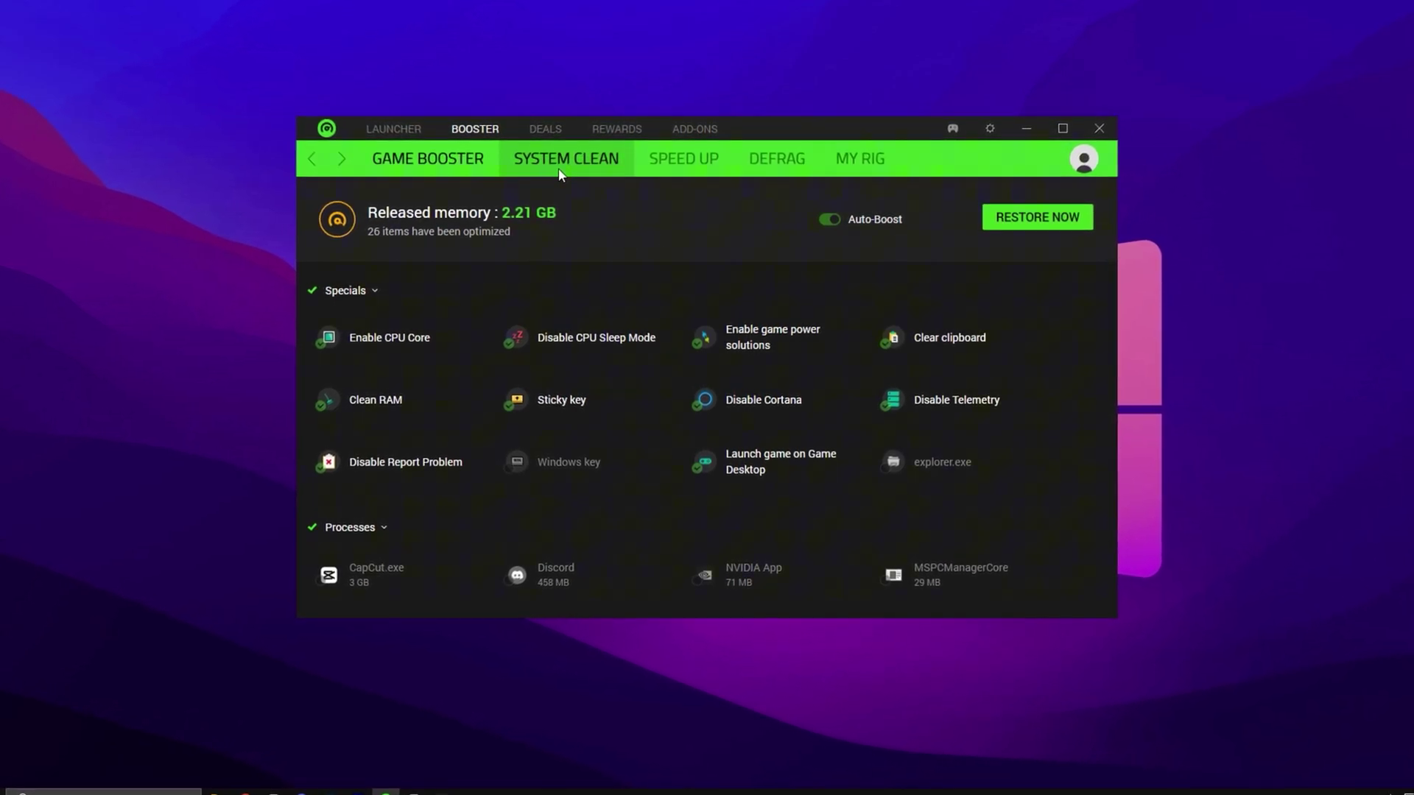
Step: Scan for junk on the System Clean tab and clean it, freeing 108.41 MB
left_click(560, 174)
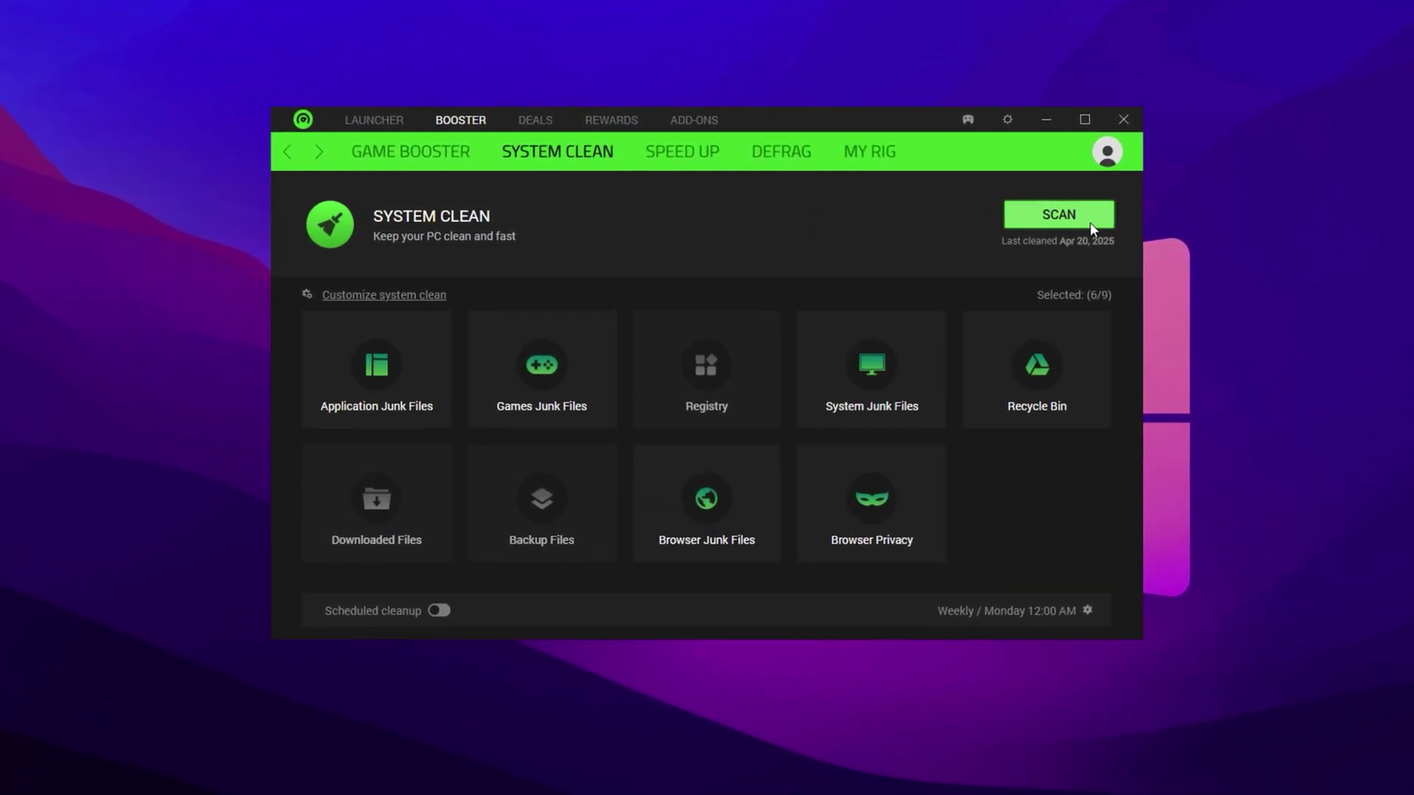
left_click(1090, 221)
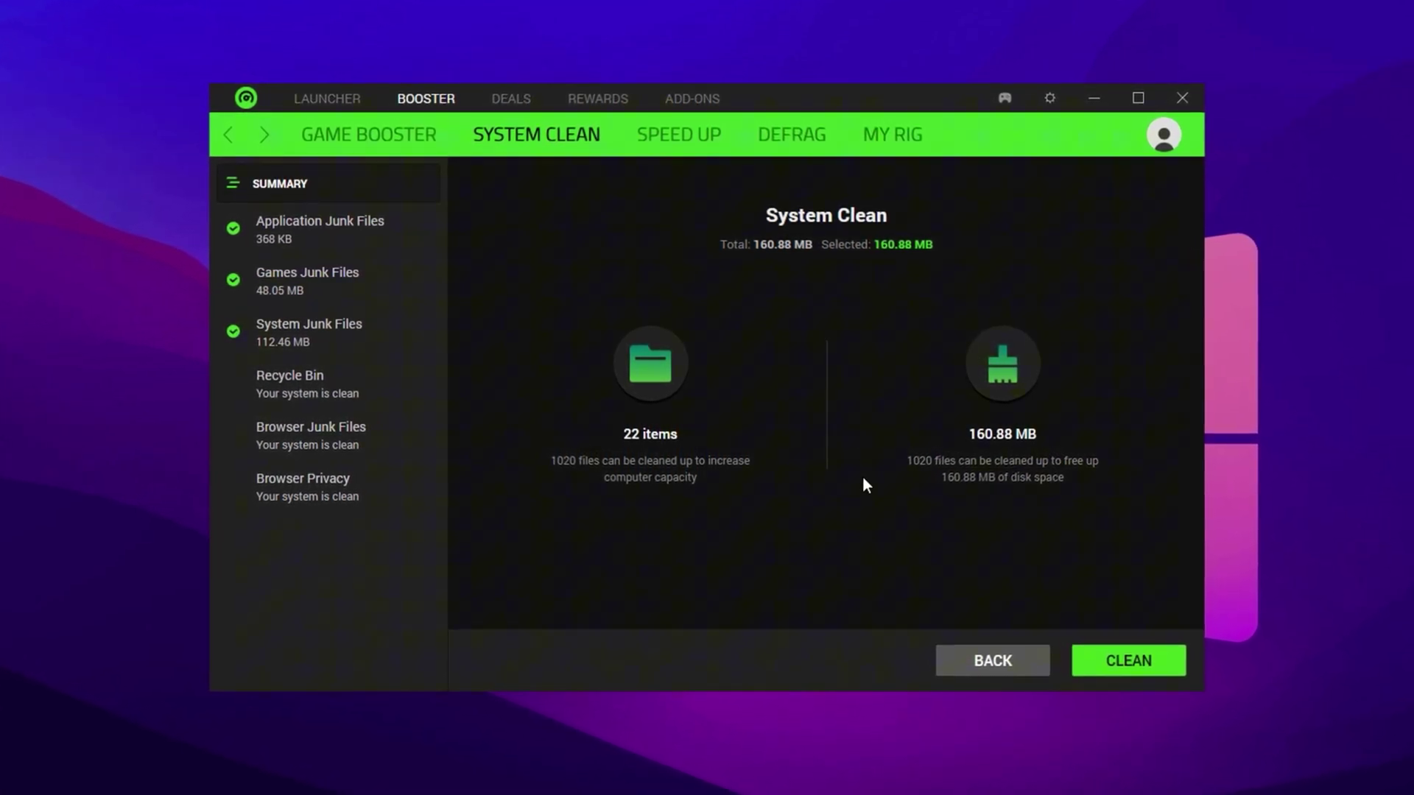
left_click(1149, 663)
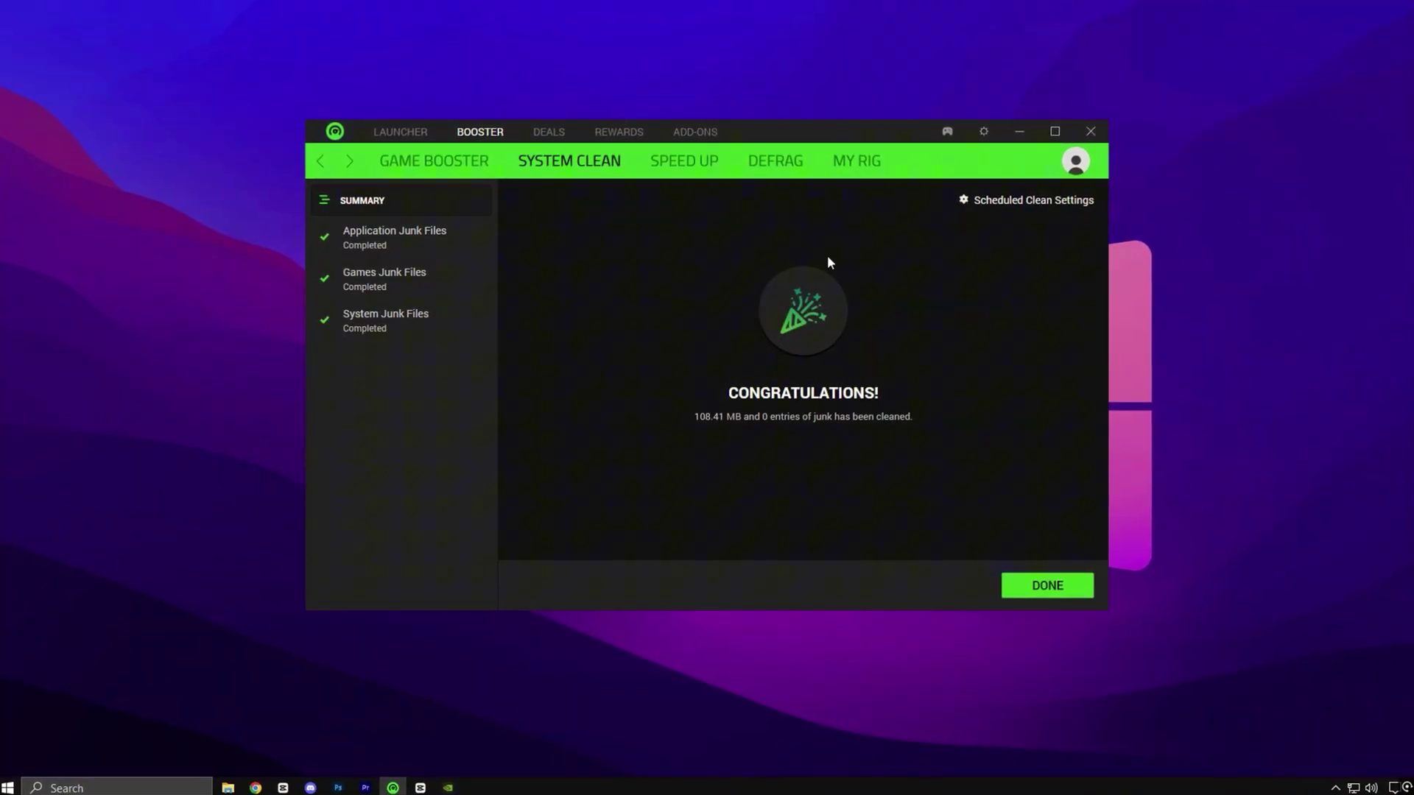
Step: Run OPTIMIZE on the Speed Up tab, optimizing 17 items including Disk Cache and Desktop Menu
left_click(683, 160)
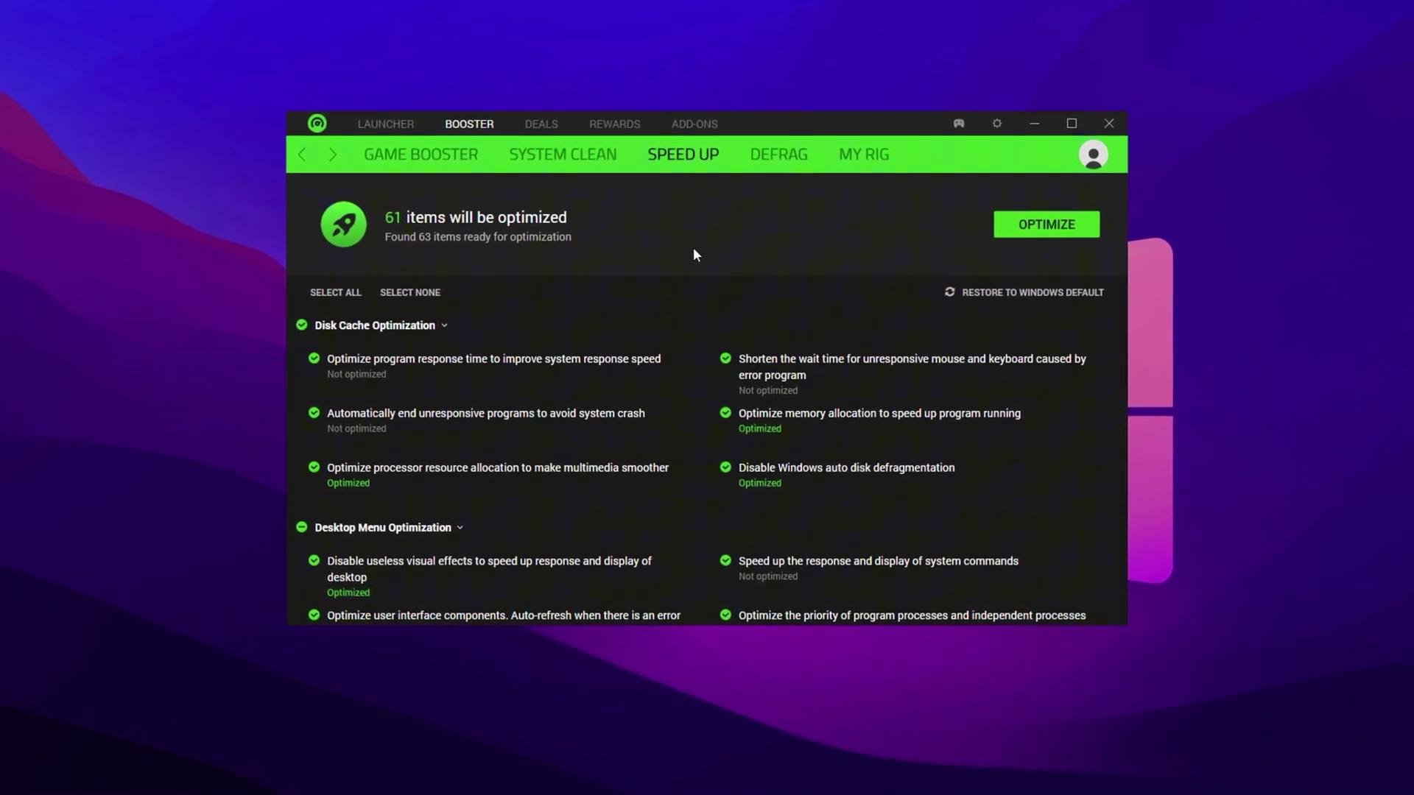
left_click(1051, 224)
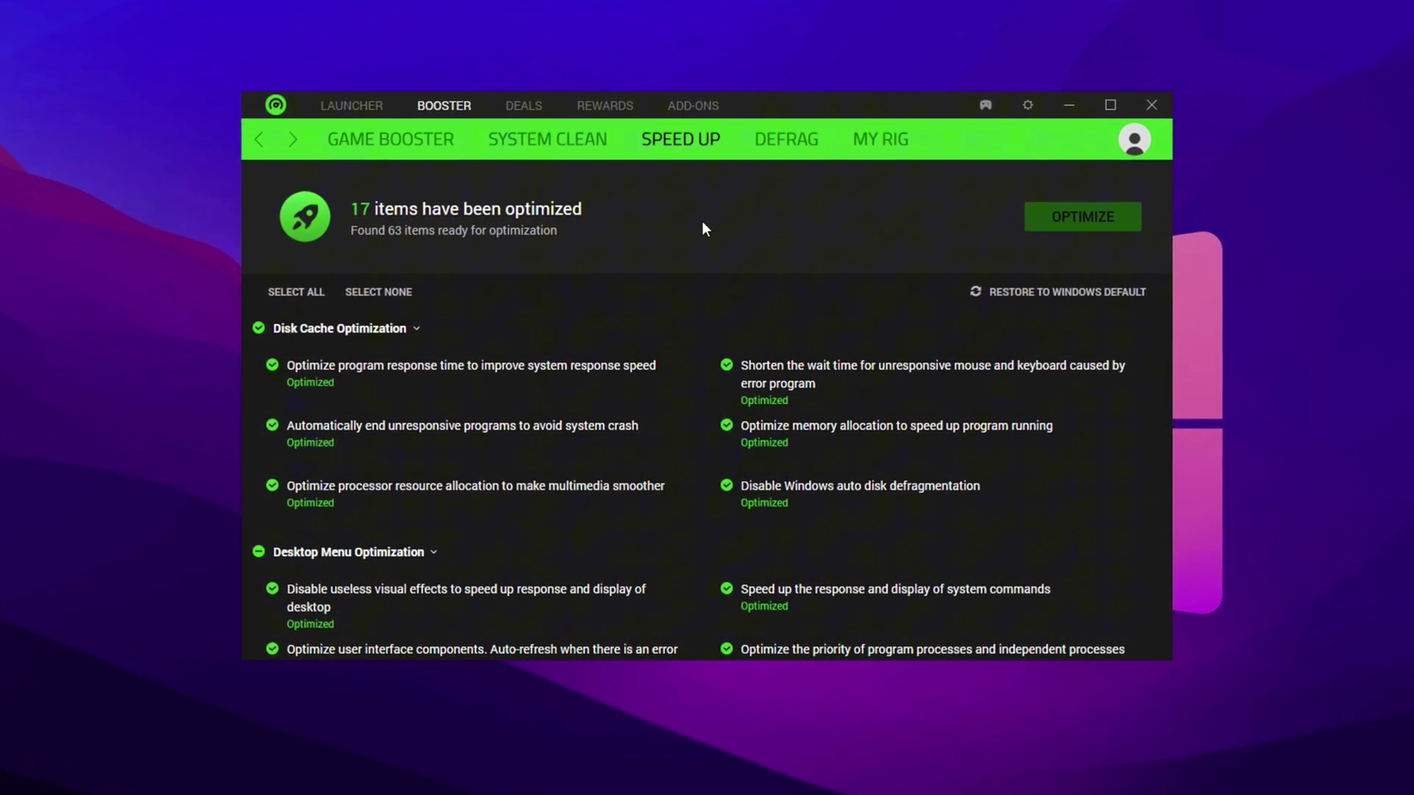
Step: Toggle Fortnite and scan it for fragmentation on the Defrag tab, then return to Game Booster
left_click(789, 136)
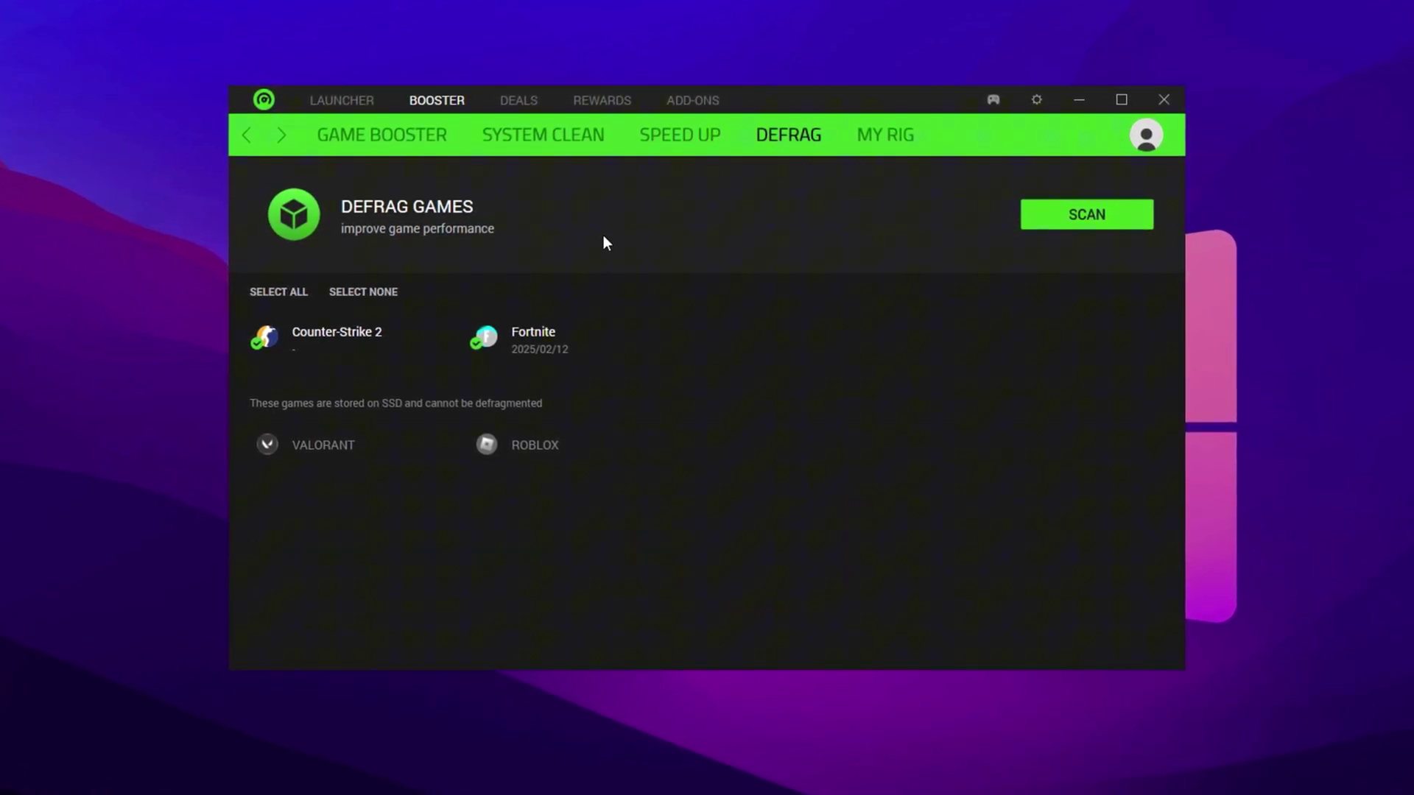
left_click(510, 346)
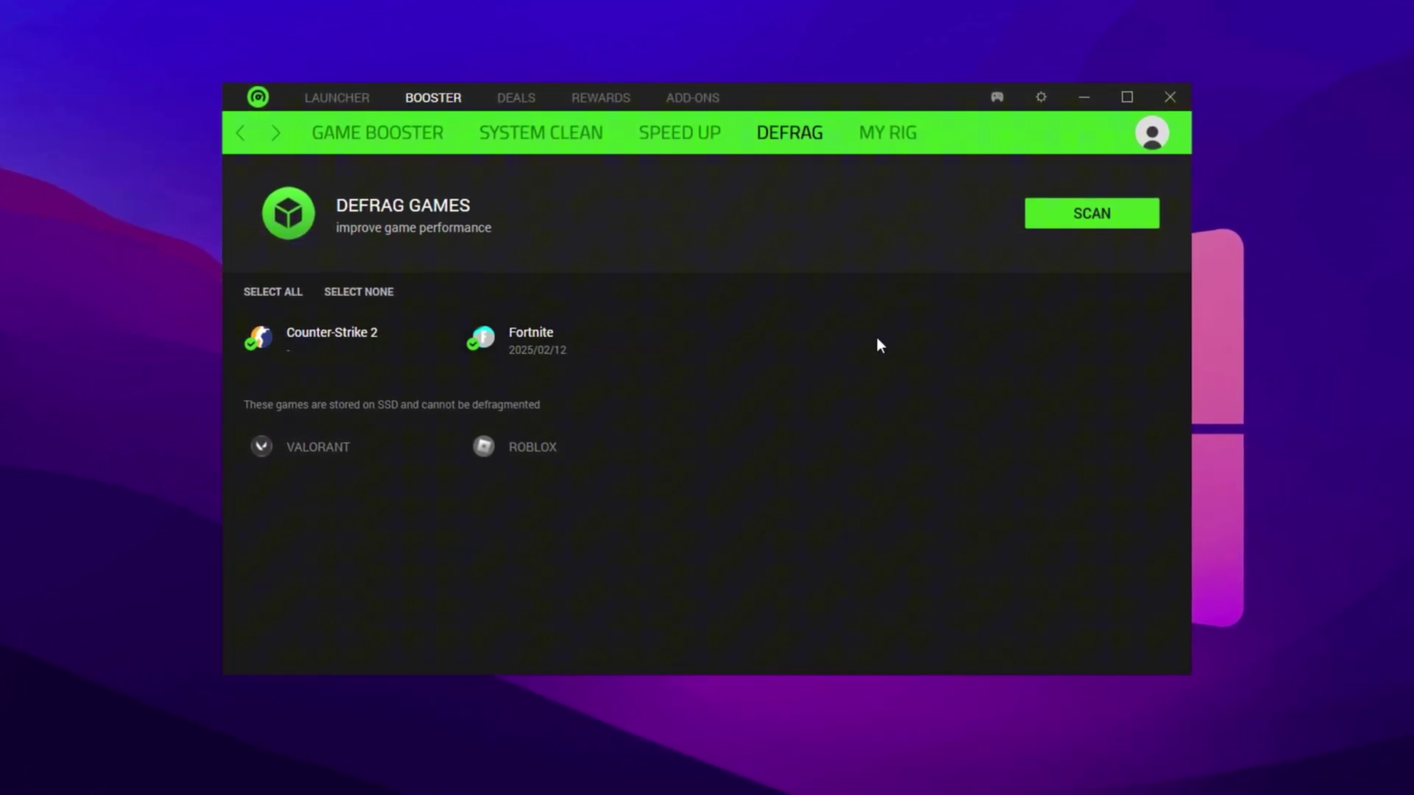
left_click(1078, 214)
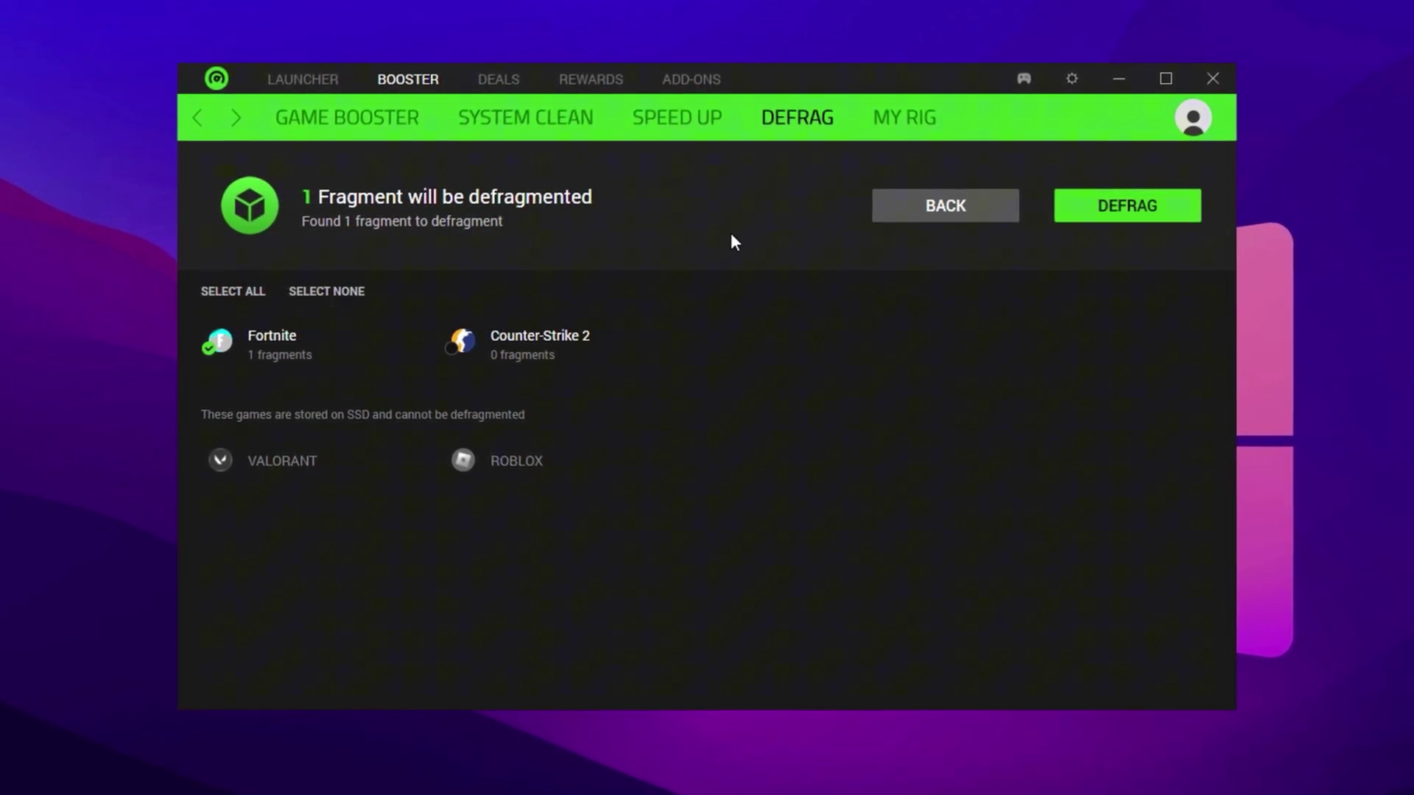
left_click(365, 120)
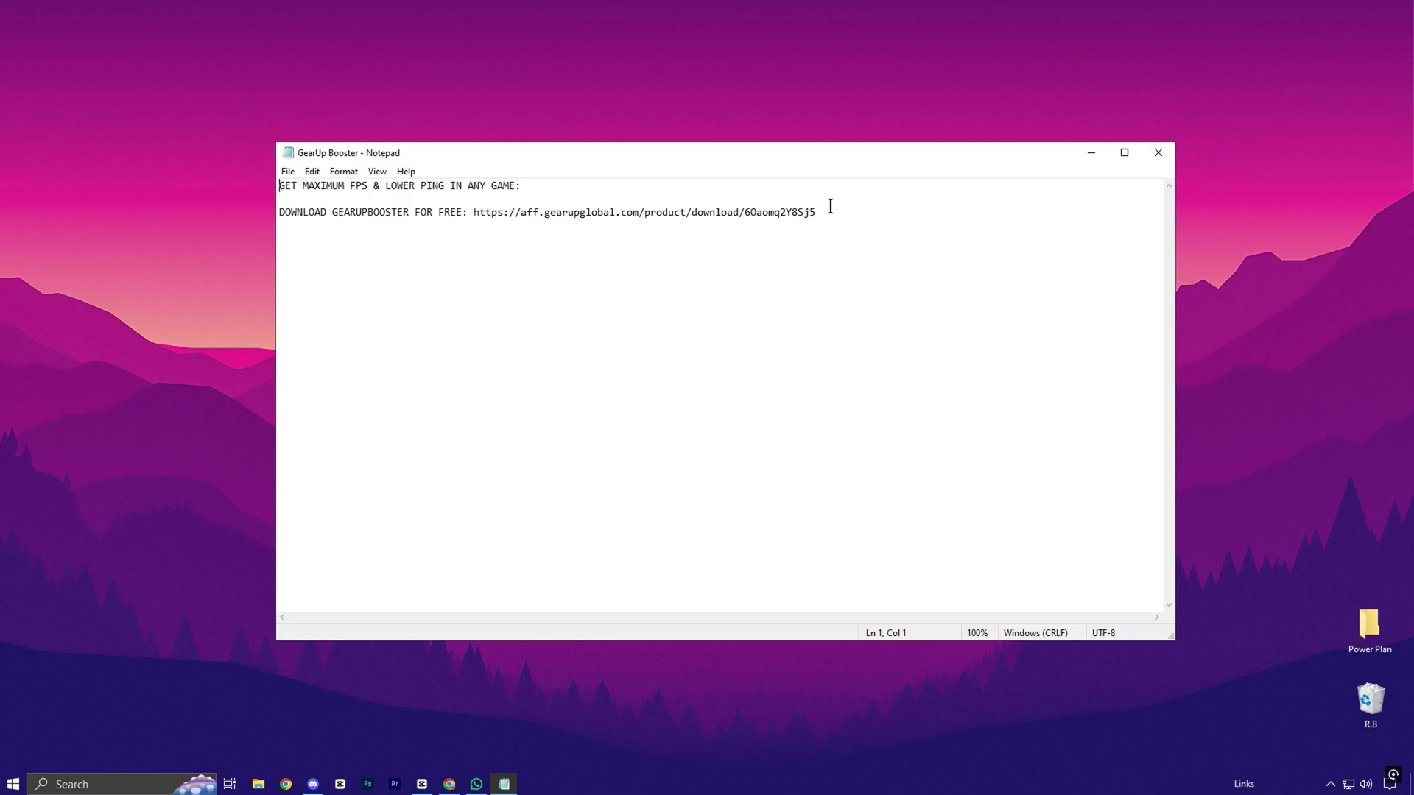
Step: Drag the Razer Cortex window aside to reveal the GearUP Booster shortcut on the desktop
left_click_drag(830, 206, 506, 220)
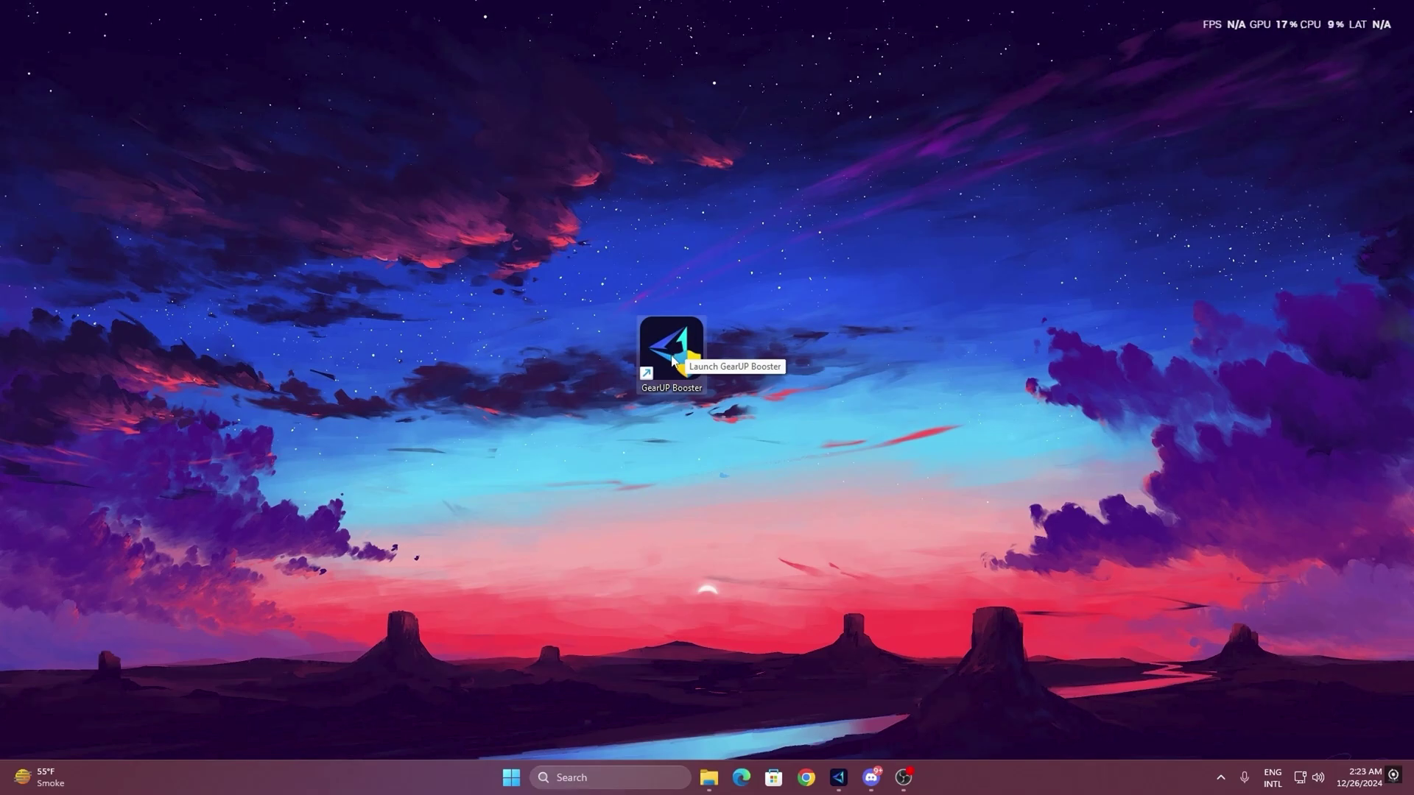
Step: Launch GearUP Booster from the desktop, browse the Games catalogue, then return to the Home page
double_click(673, 358)
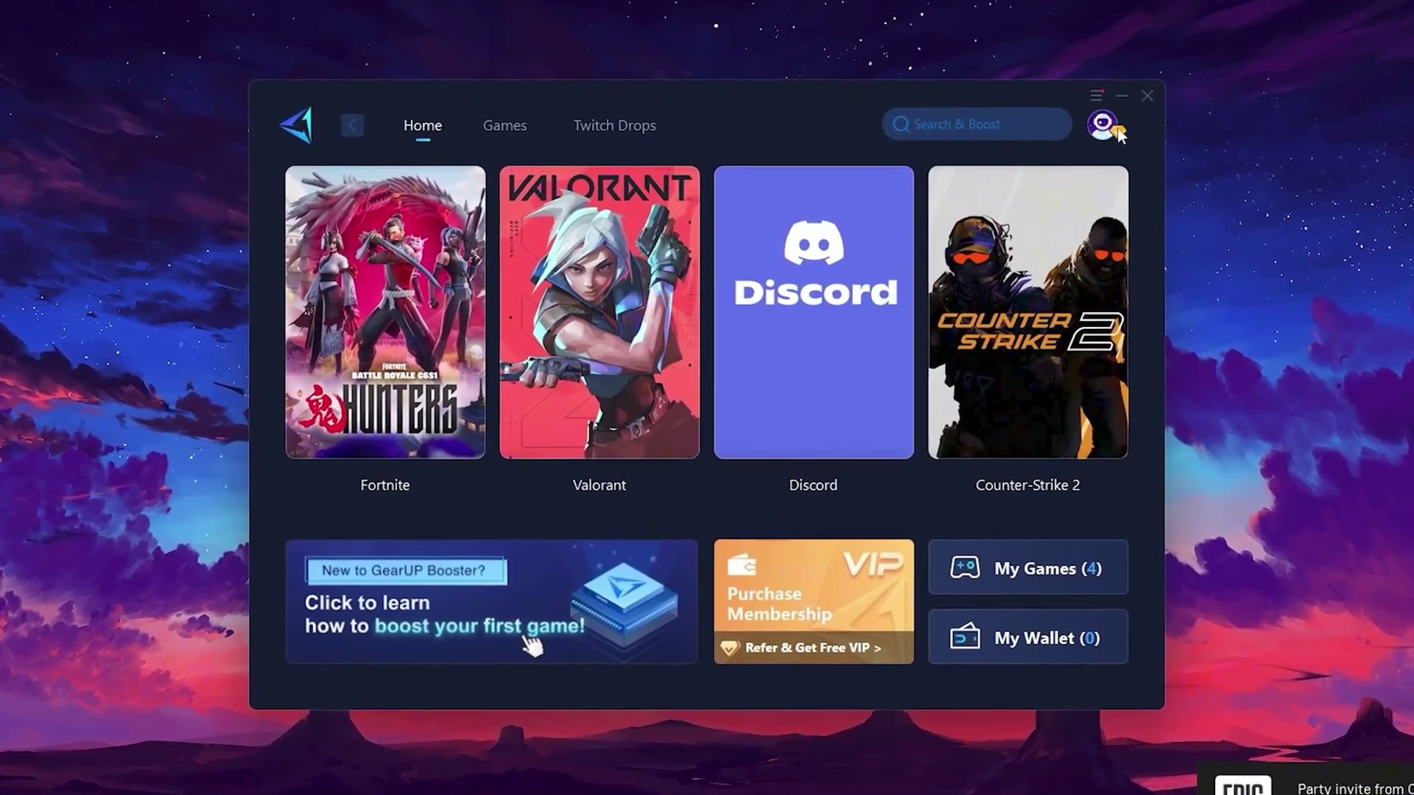
mouse_move(857, 189)
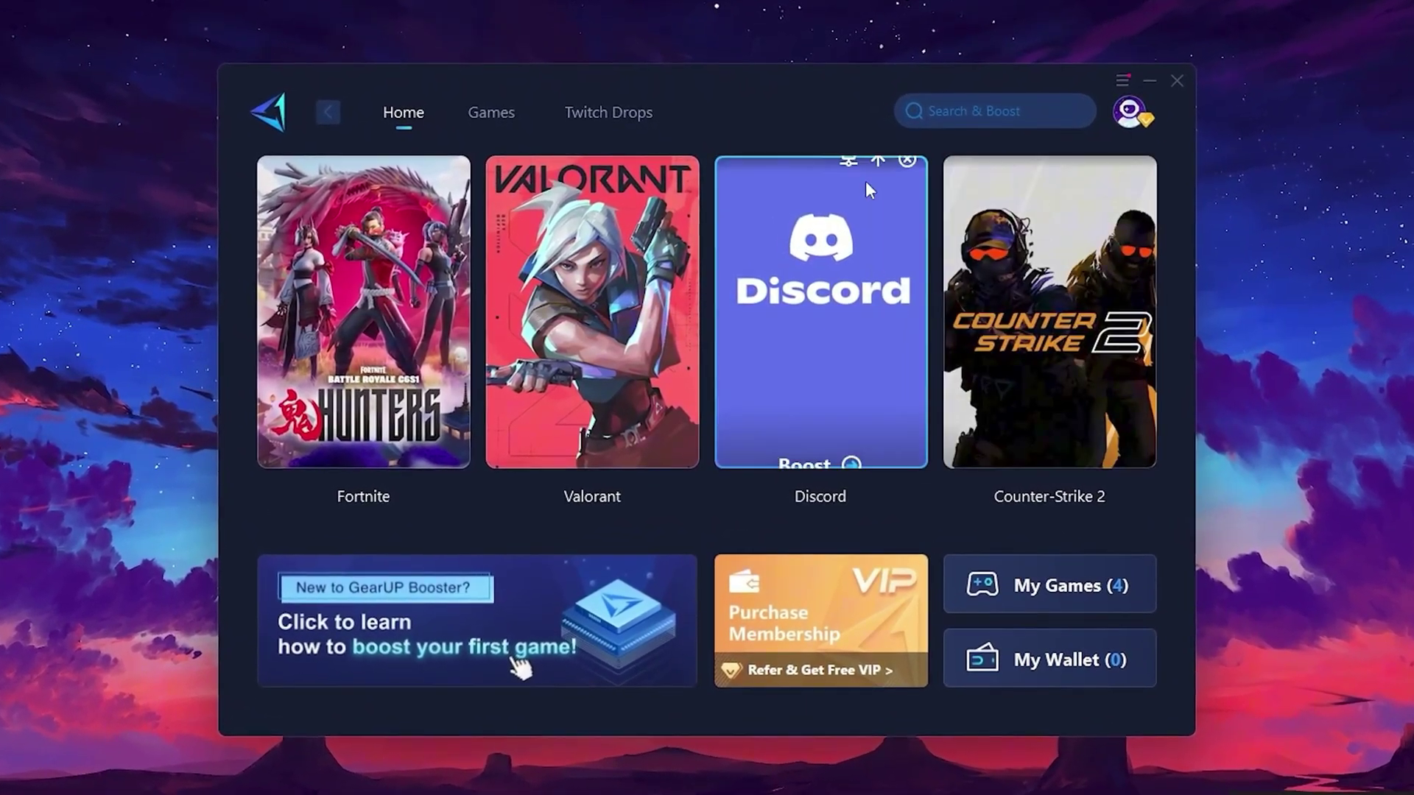
mouse_move(414, 246)
mouse_move(1076, 286)
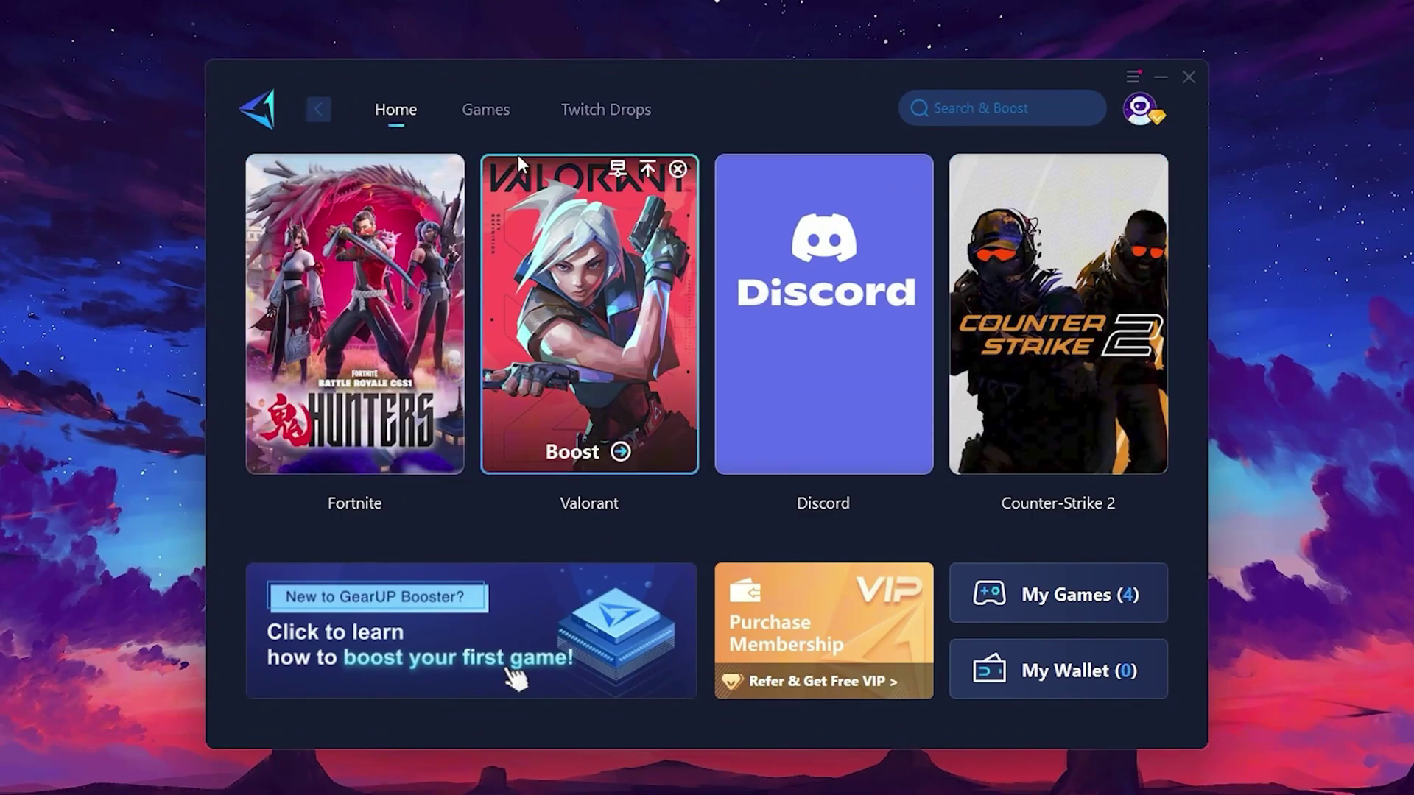
left_click(479, 114)
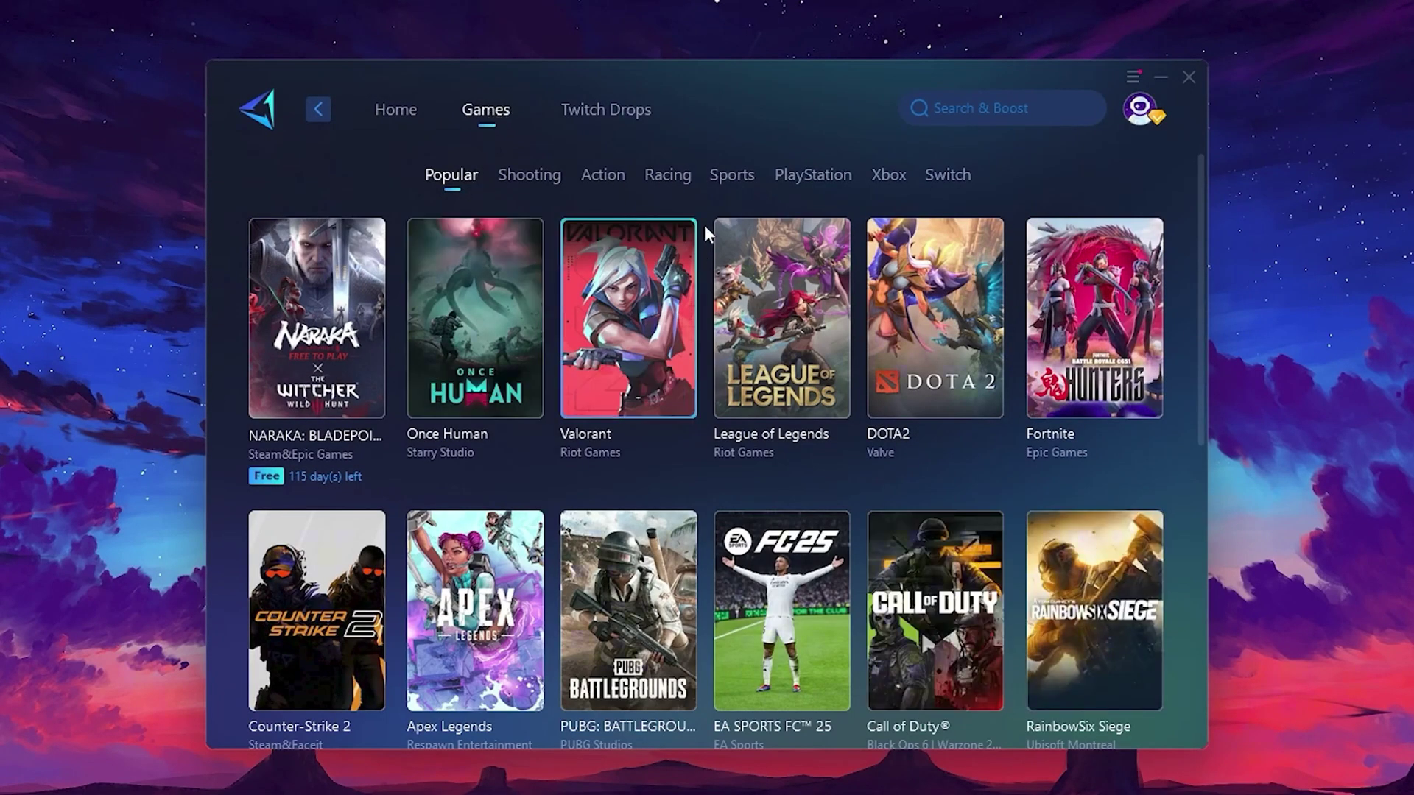
mouse_move(972, 272)
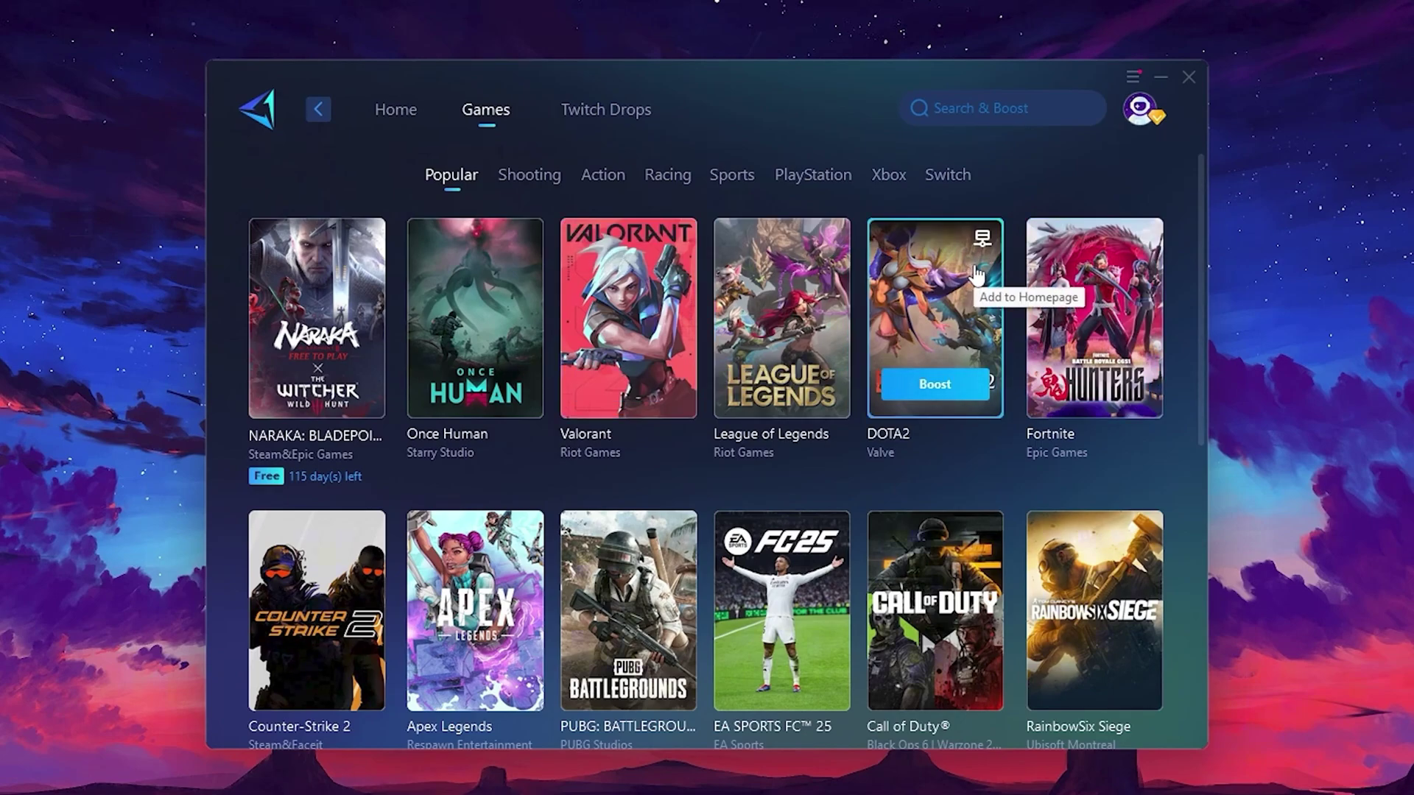
left_click(397, 111)
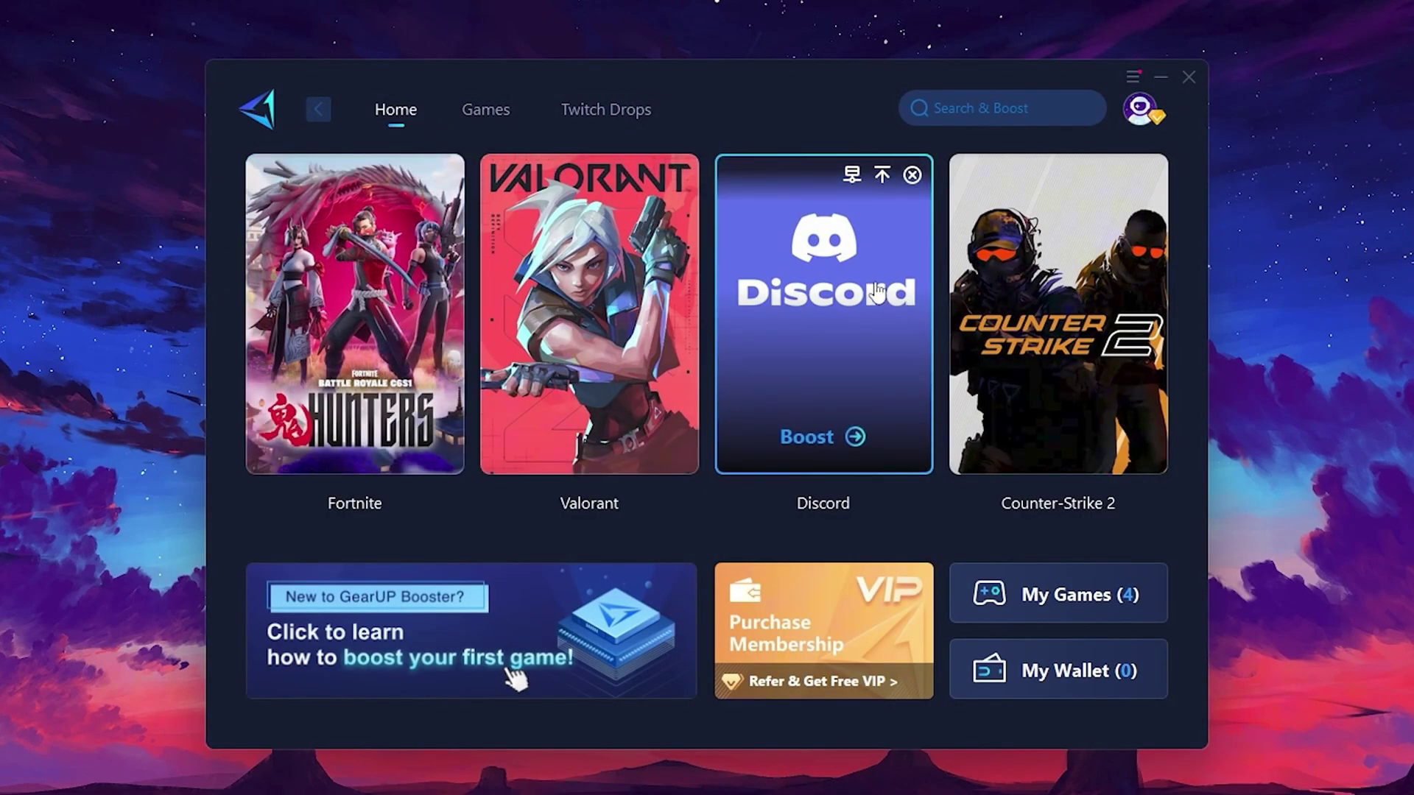
mouse_move(392, 291)
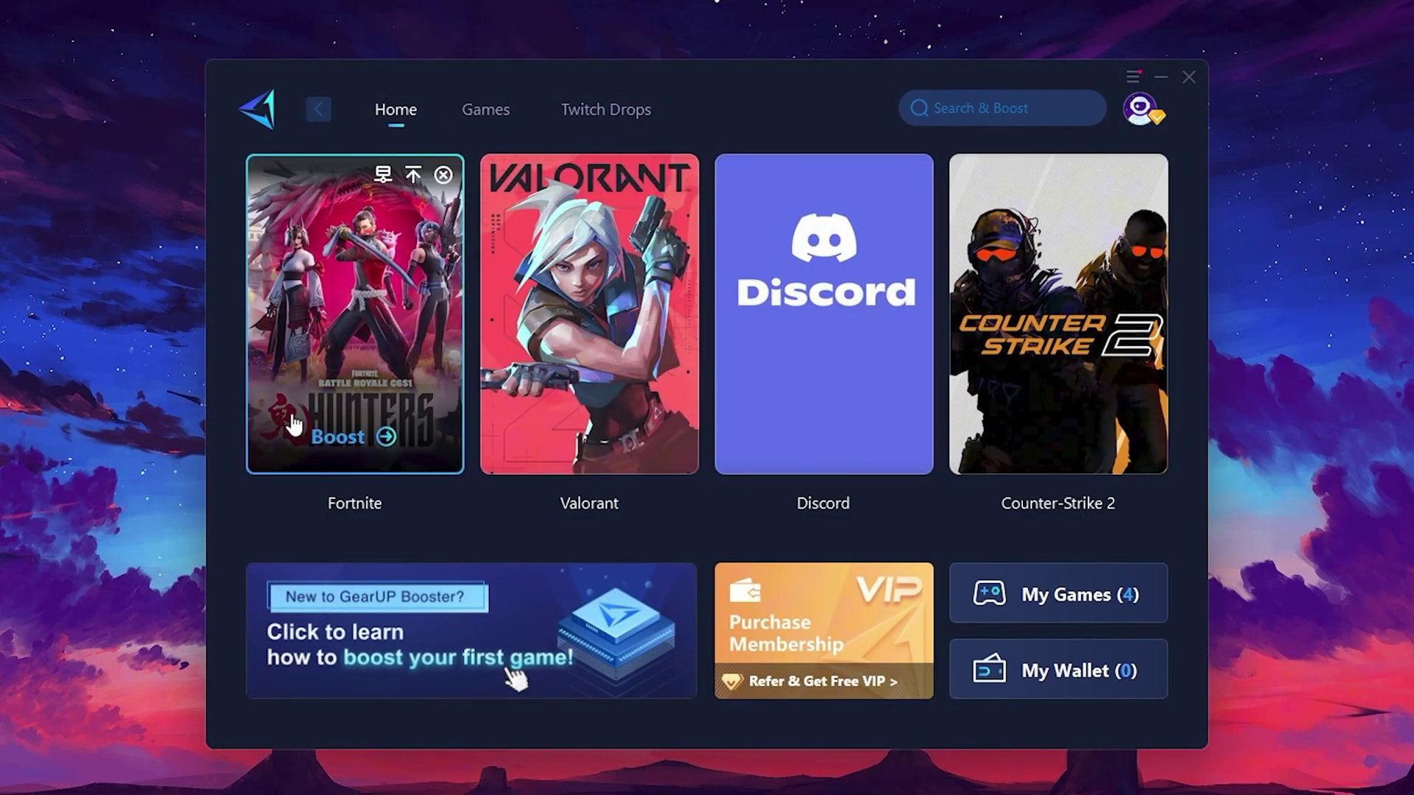
Step: Boost Fortnite and open the server region list, scrolling through it to Middle East
left_click(341, 441)
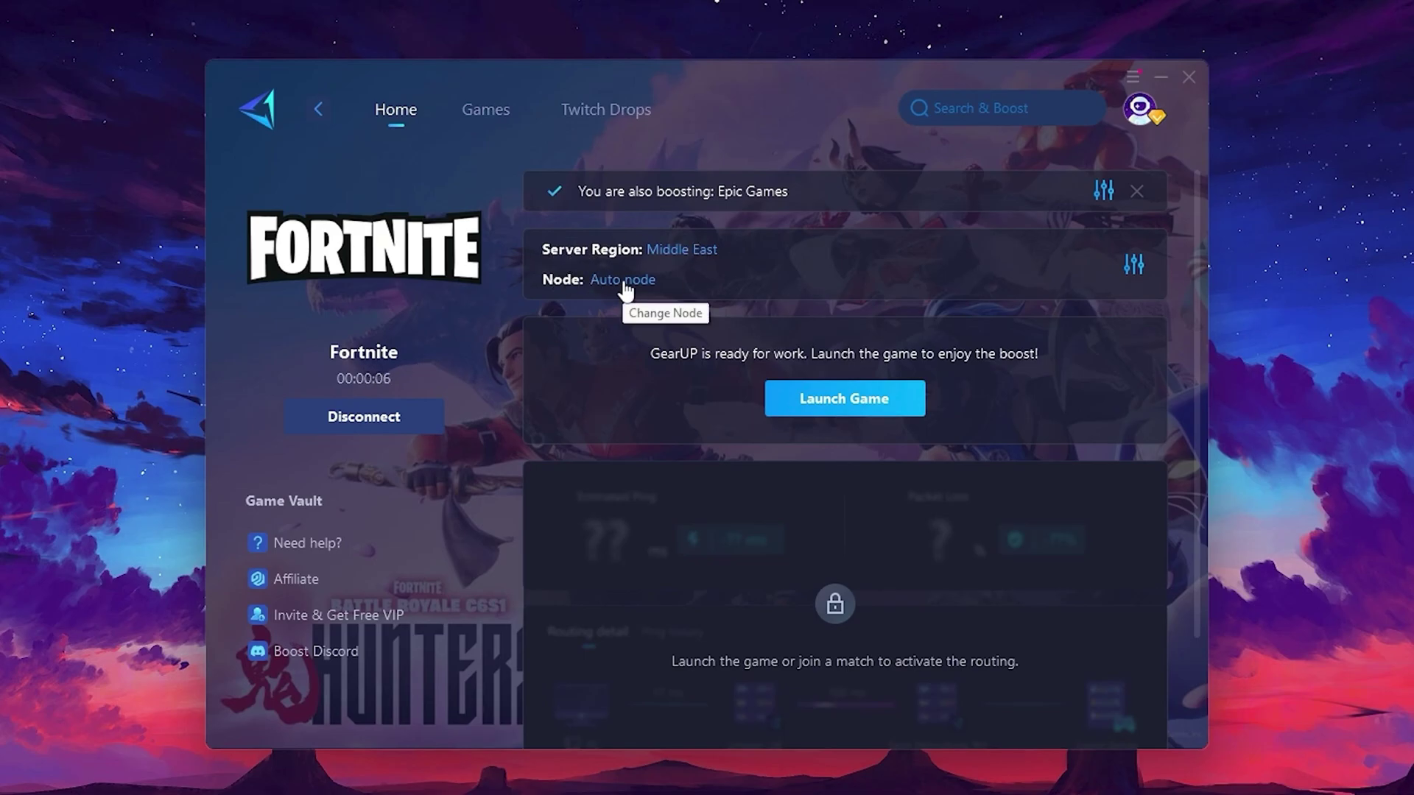
left_click(685, 251)
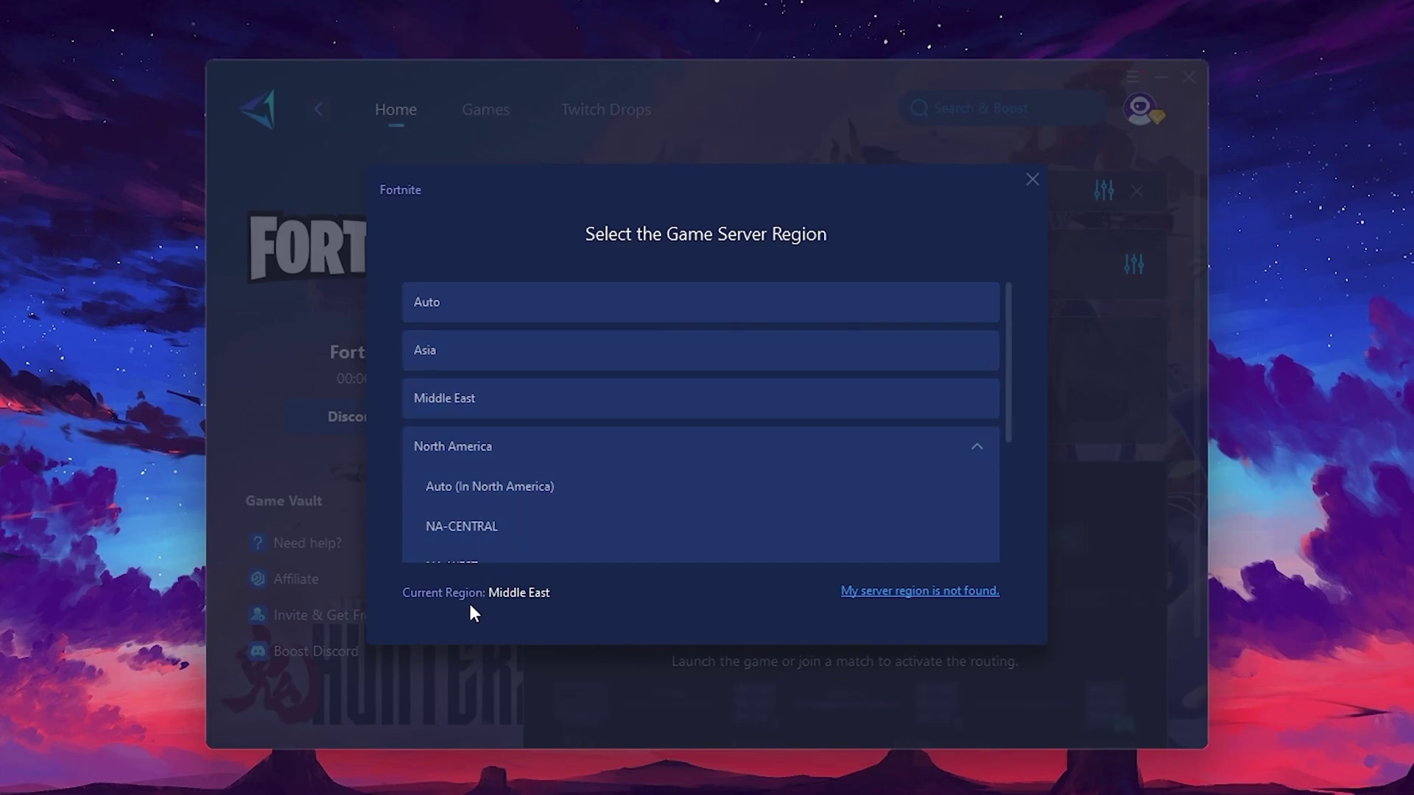
scroll(652, 438, "down", 1)
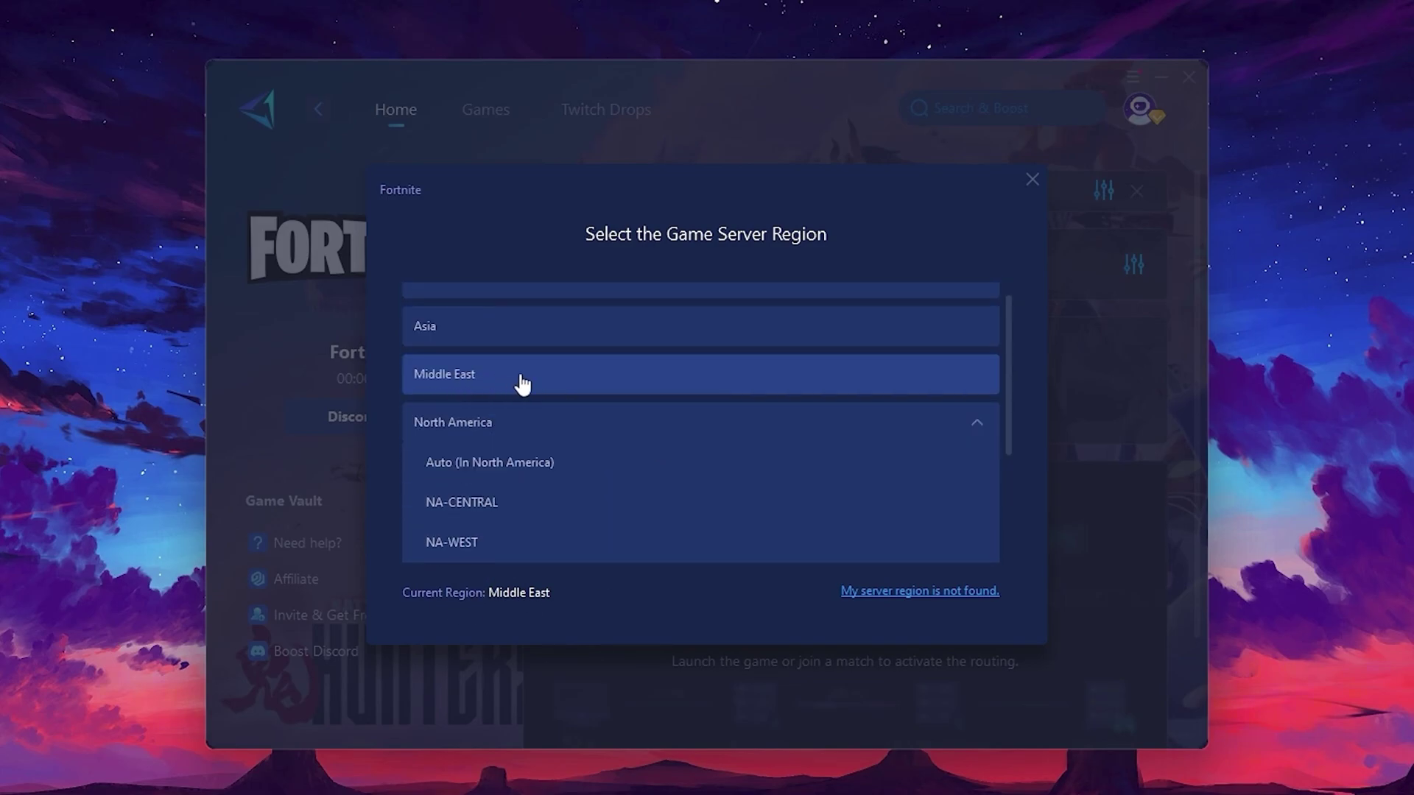
left_click(1032, 179)
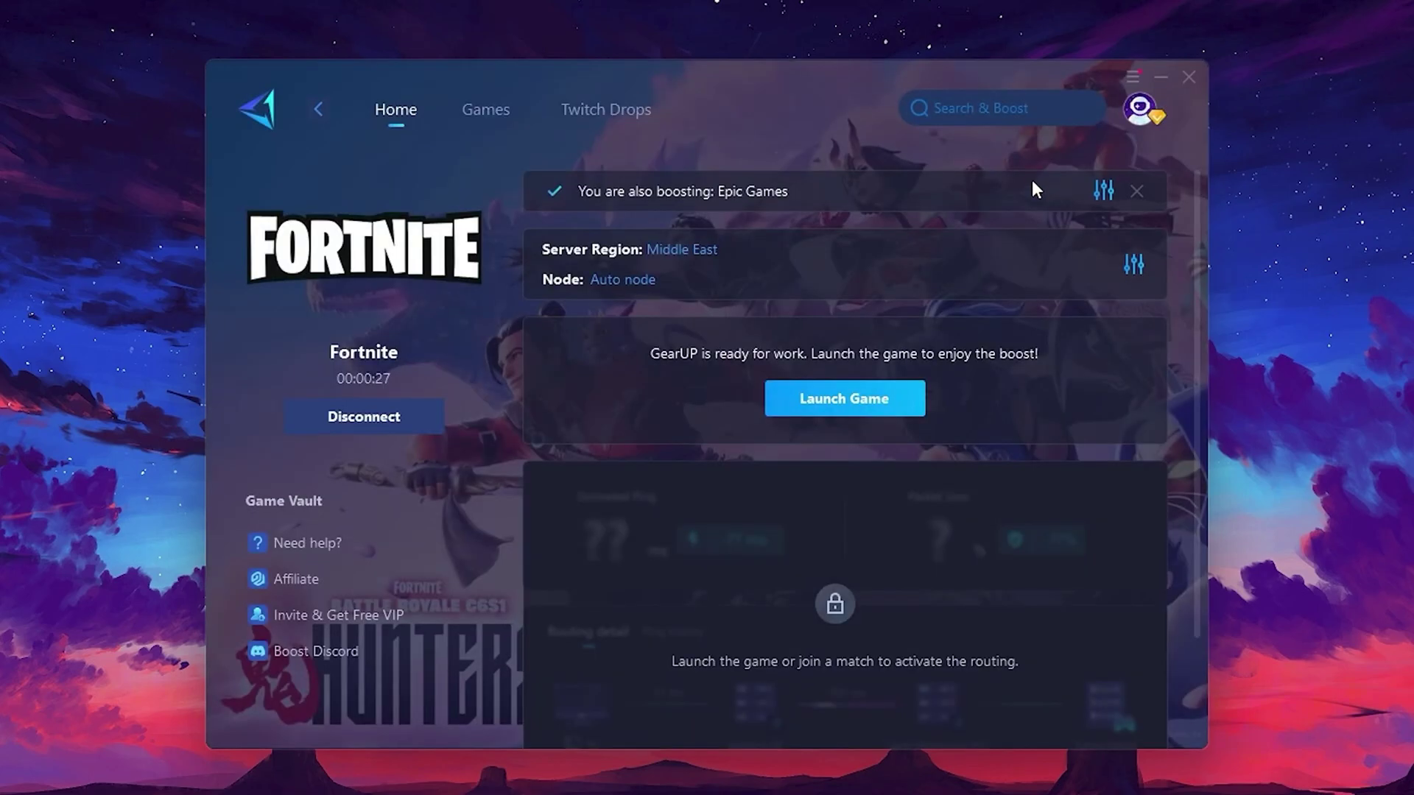
left_click(614, 281)
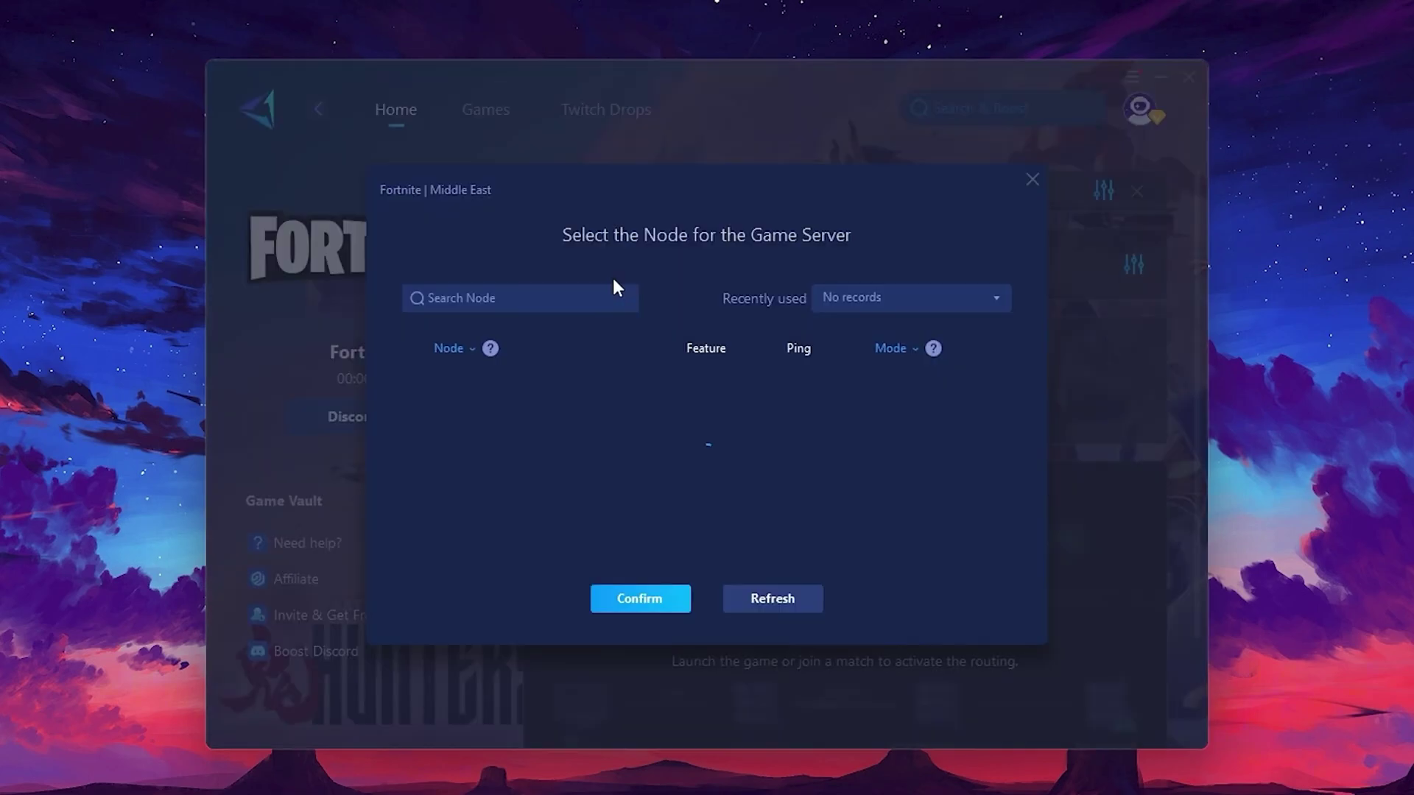
scroll(728, 446, "down", 3)
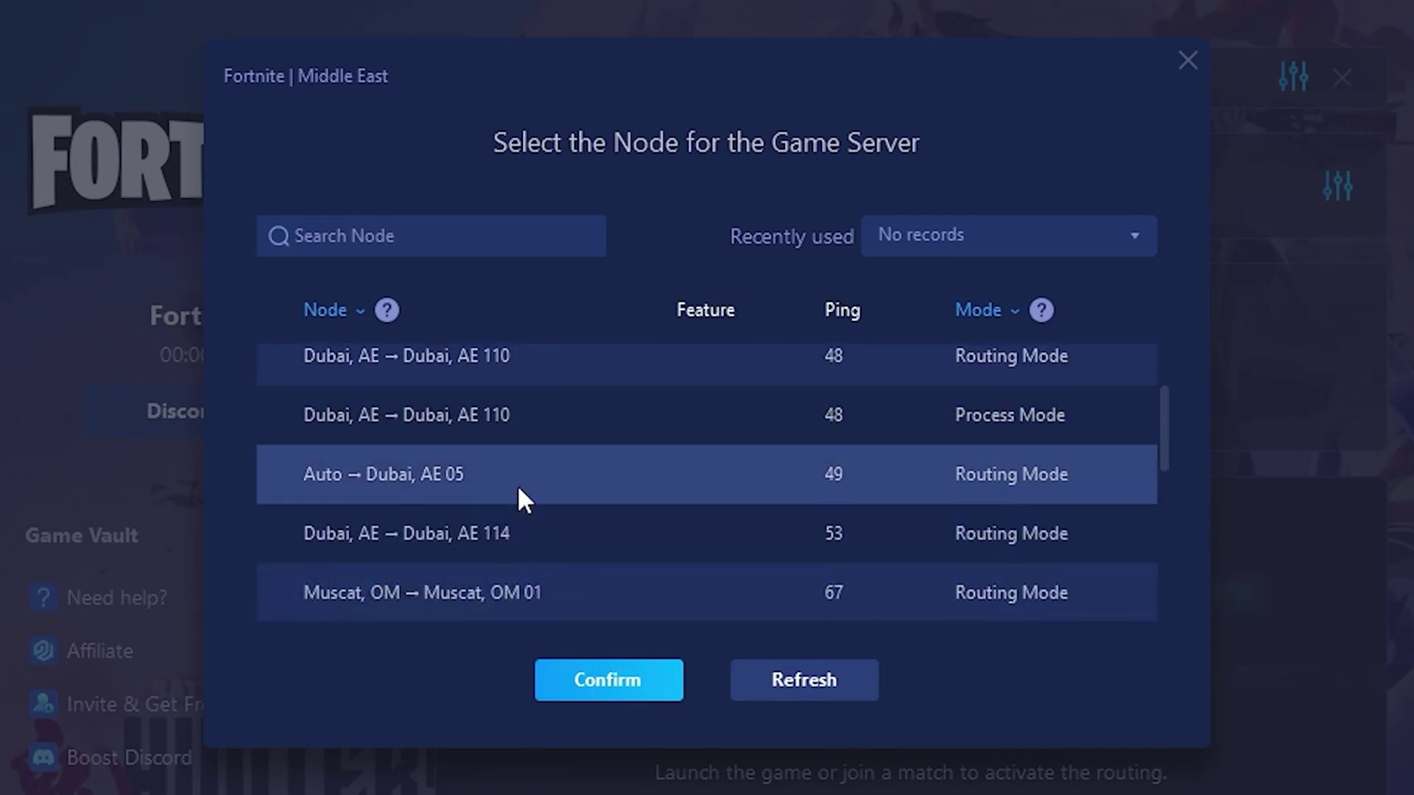
scroll(847, 479, "up", 3)
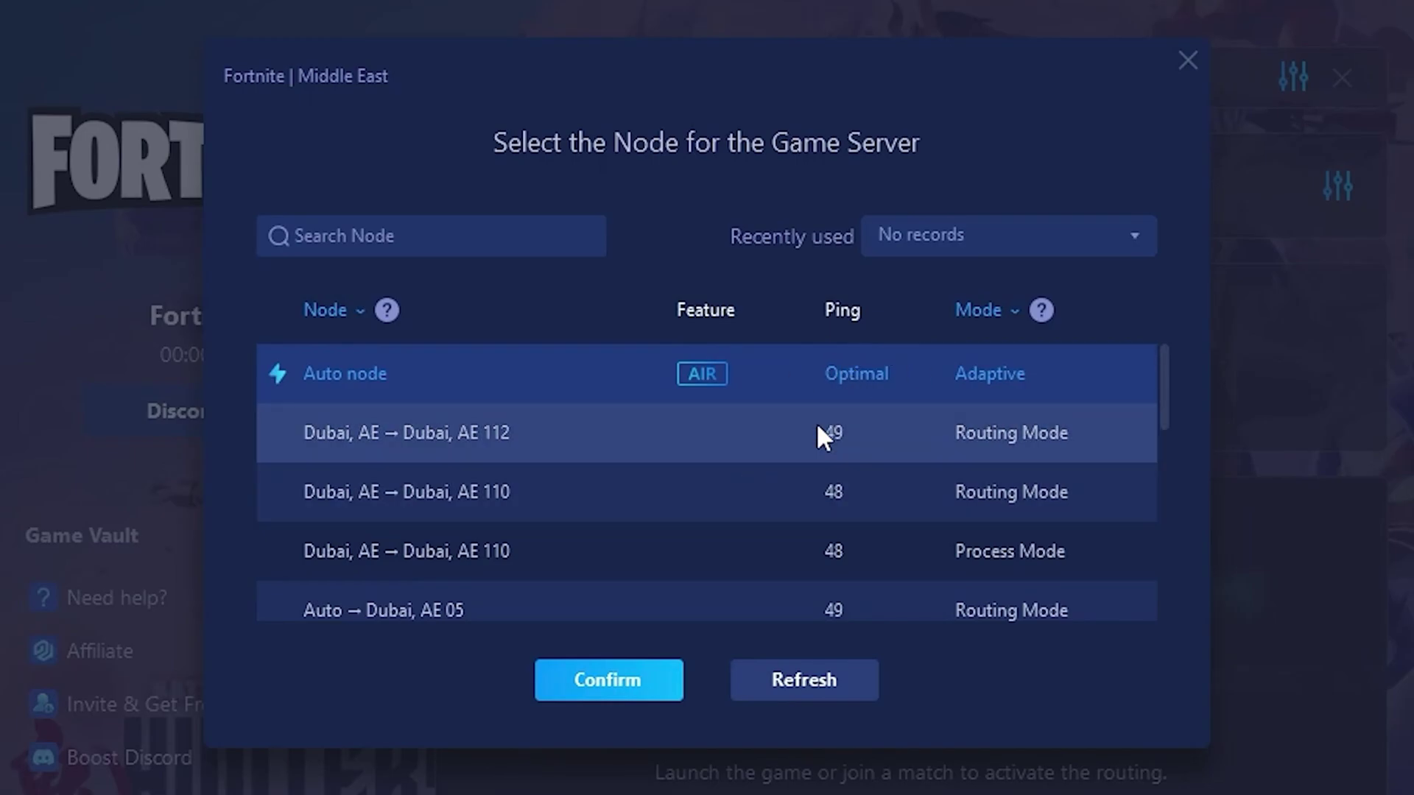
left_click(1187, 61)
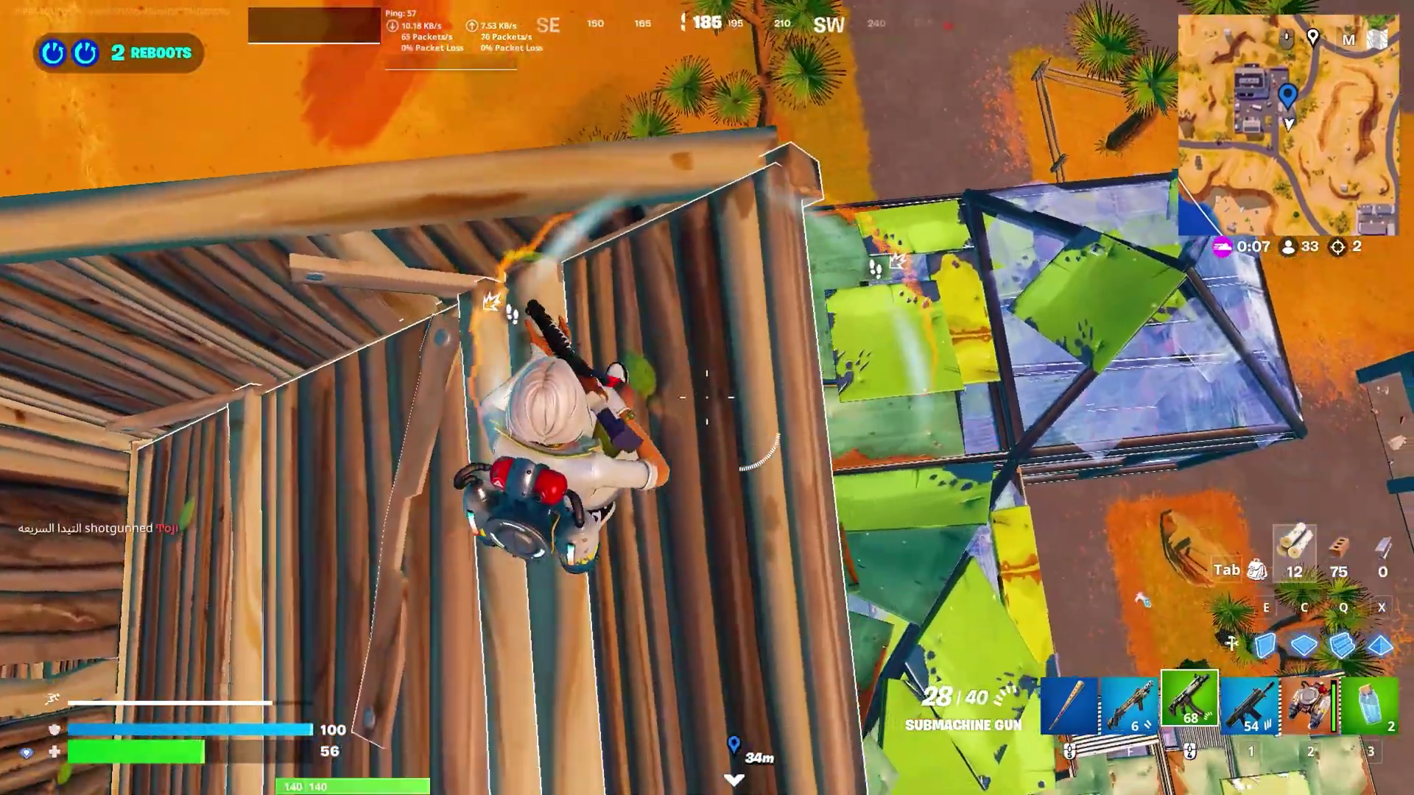
Step: Cycle through the assault rifle and Thunder Shotgun, then build brick floors to climb upward
key("1")
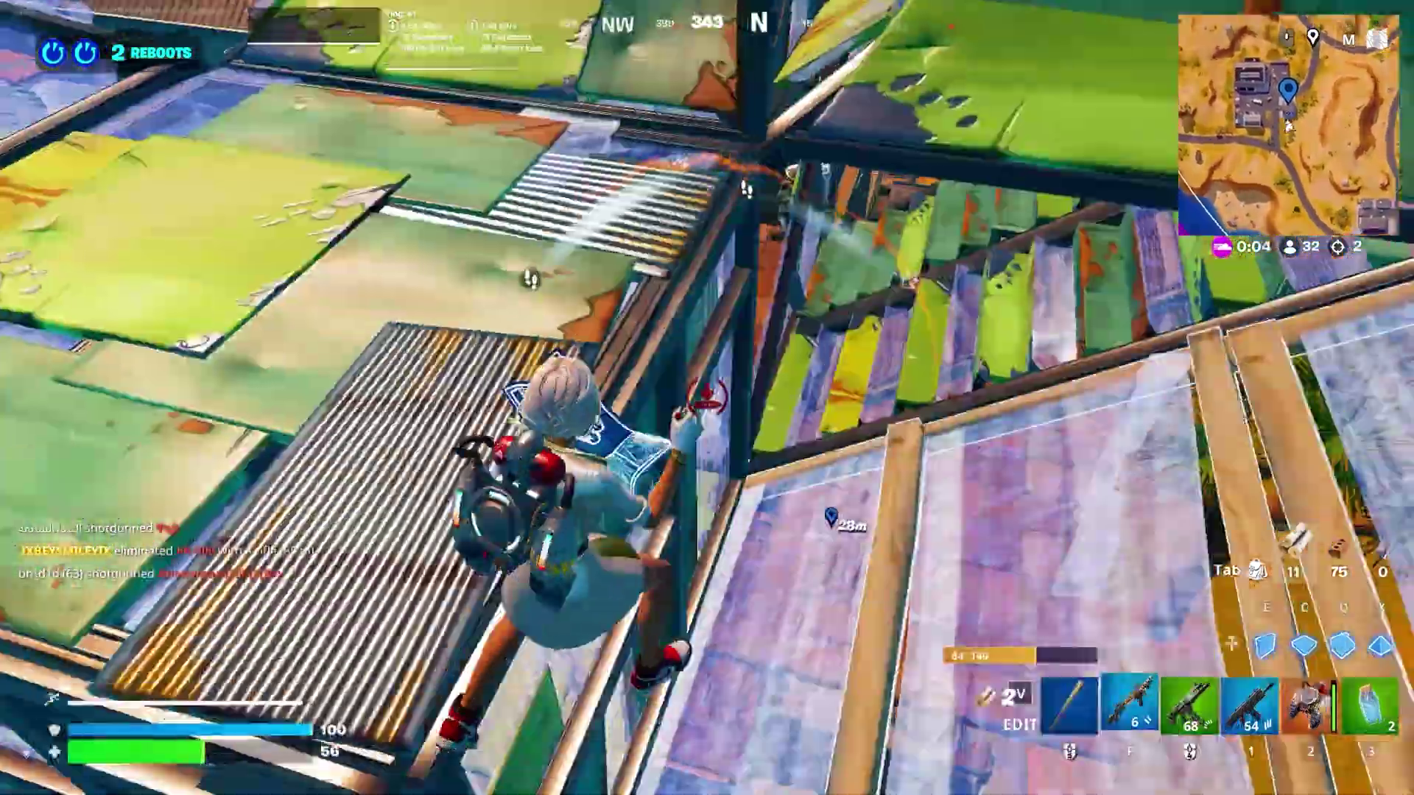
key("f")
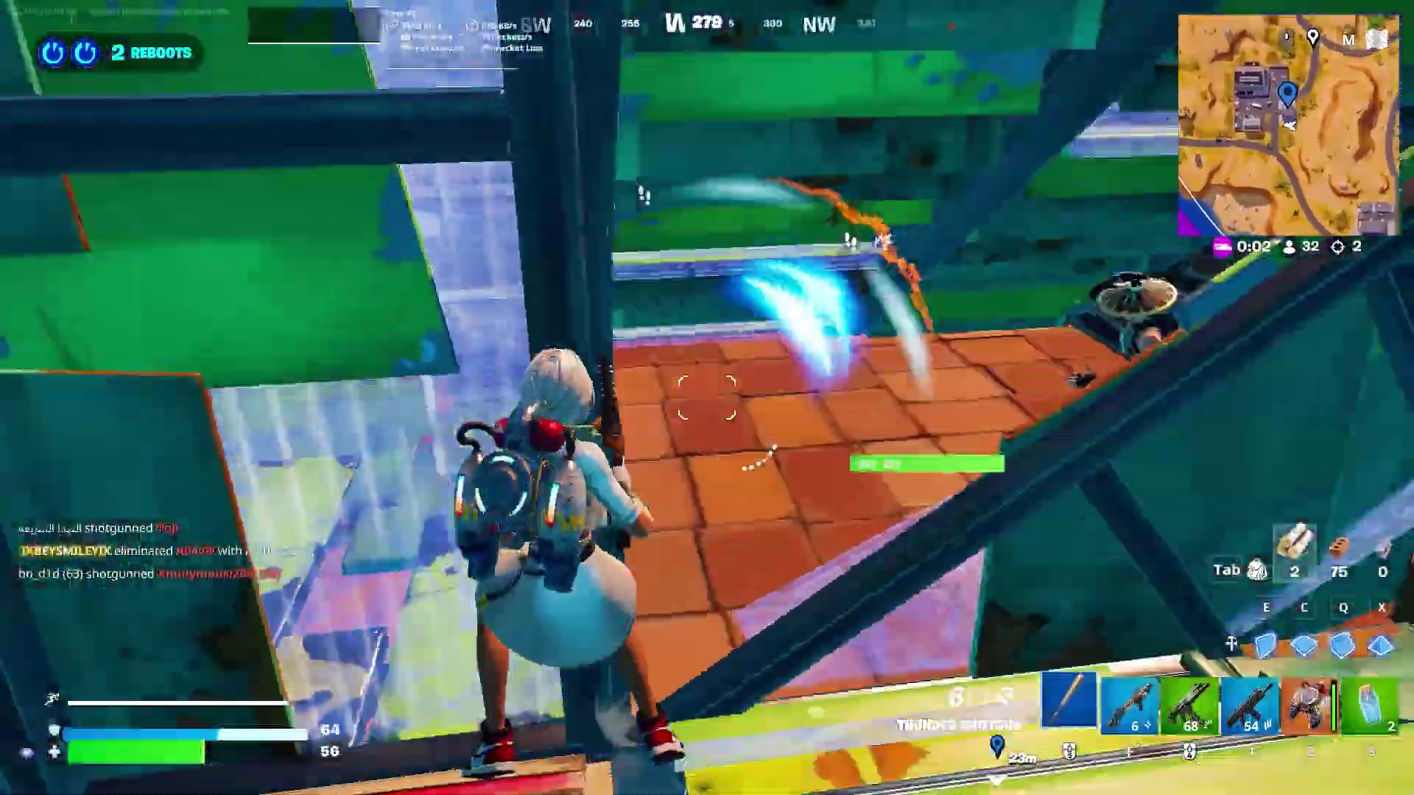
key("q")
left_click(707, 398)
key("f")
key("q")
left_click(707, 397)
key("f")
key("q")
left_click(707, 397)
Step: Switch to the submachine gun and shoot the enemy by the wall until eliminated
key("f")
key("q")
left_click(707, 397)
left_click(707, 398)
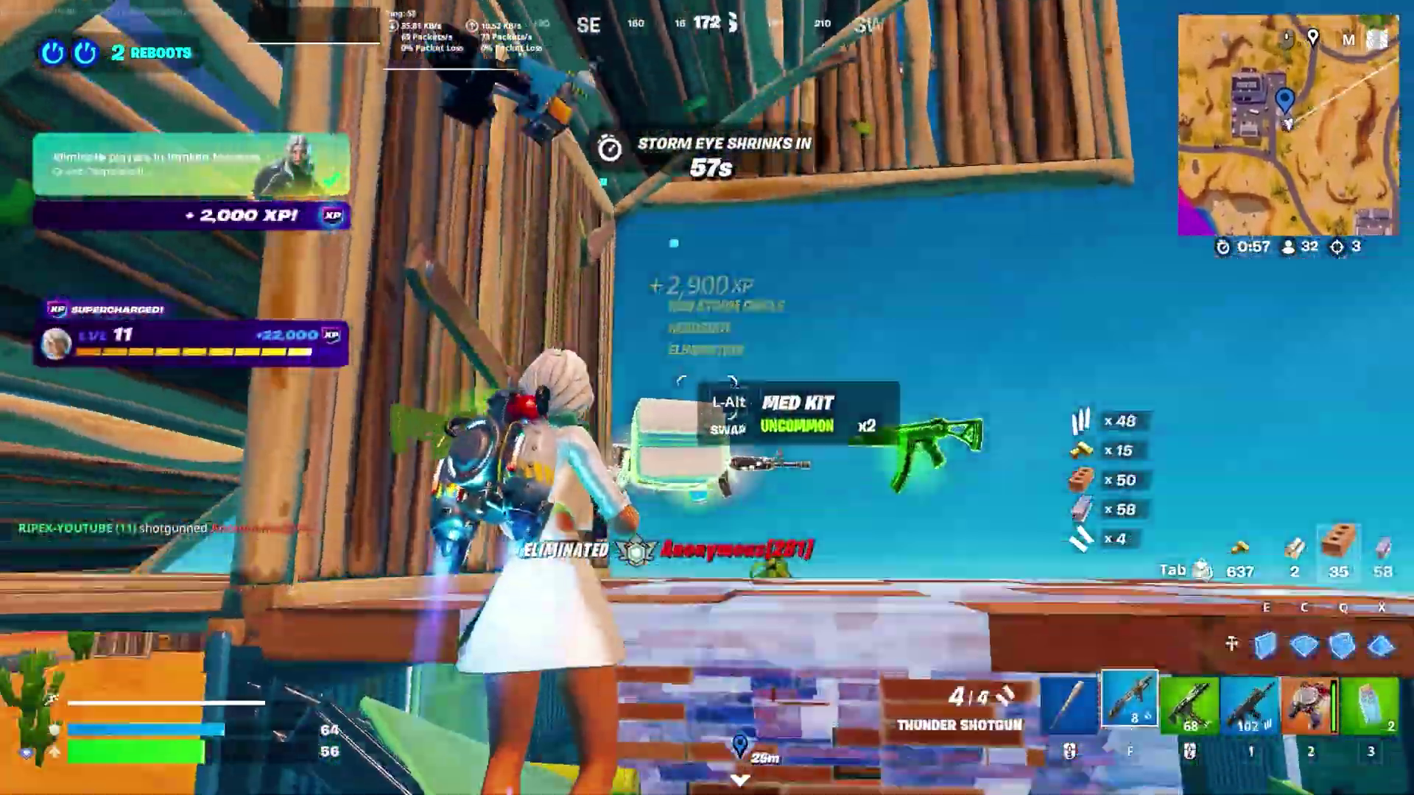